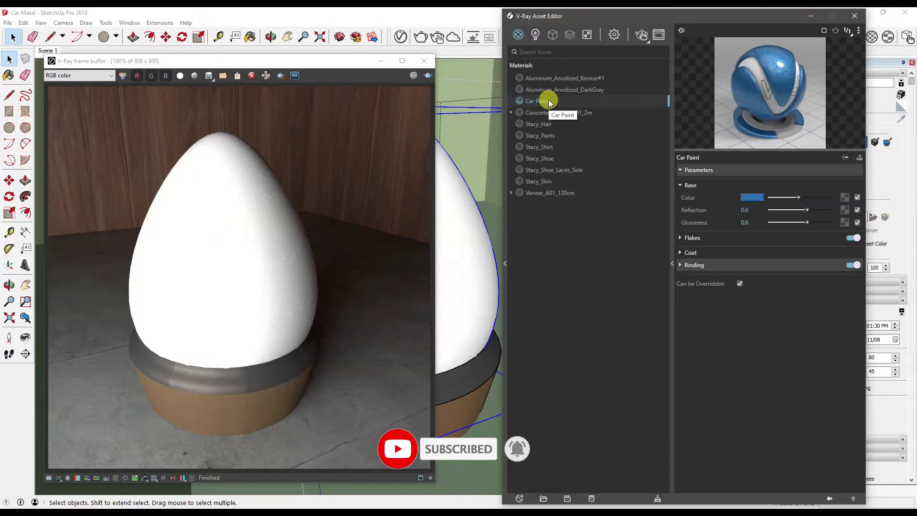
Expand the Car Paint material's Flakes, Coat and Binding sections and review both its basic and advanced settings.
{"action": "left_click", "coordinate": [698, 265]}
{"action": "left_click", "coordinate": [691, 253]}
{"action": "left_click", "coordinate": [689, 239]}
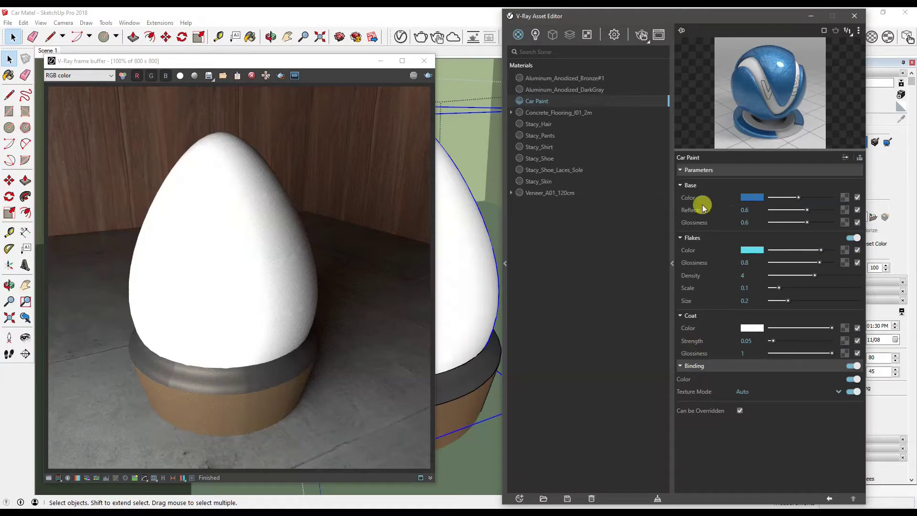
{"action": "left_click", "coordinate": [845, 158]}
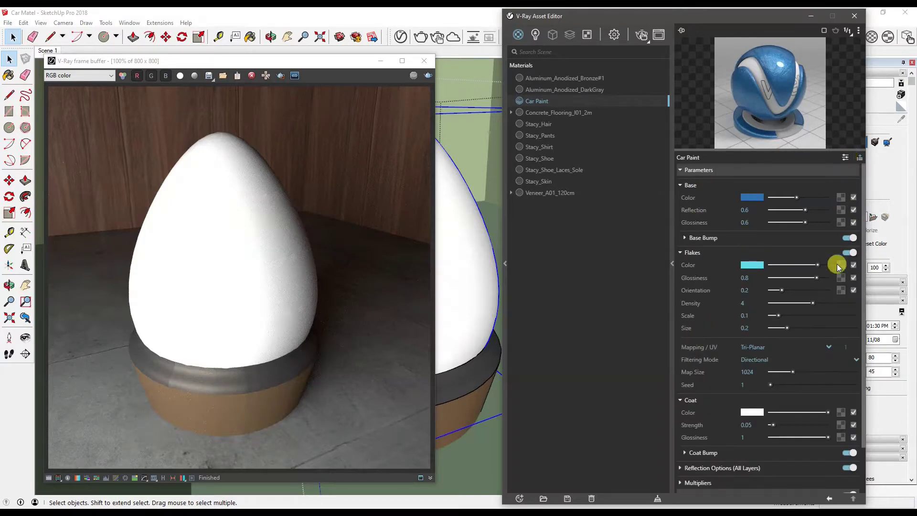
{"action": "scroll", "coordinate": [804, 348], "scroll_direction": "down", "scroll_amount": 2}
{"action": "scroll", "coordinate": [804, 347], "scroll_direction": "up", "scroll_amount": 2}
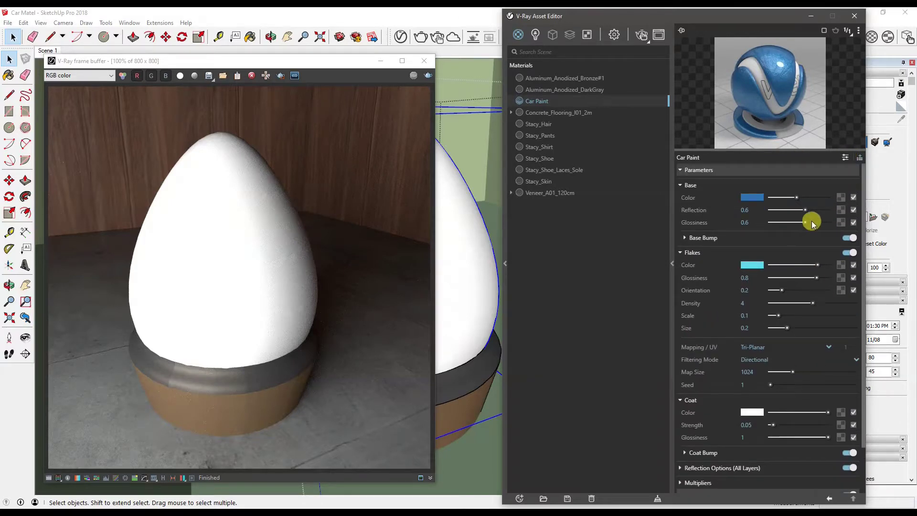
{"action": "left_click", "coordinate": [845, 158]}
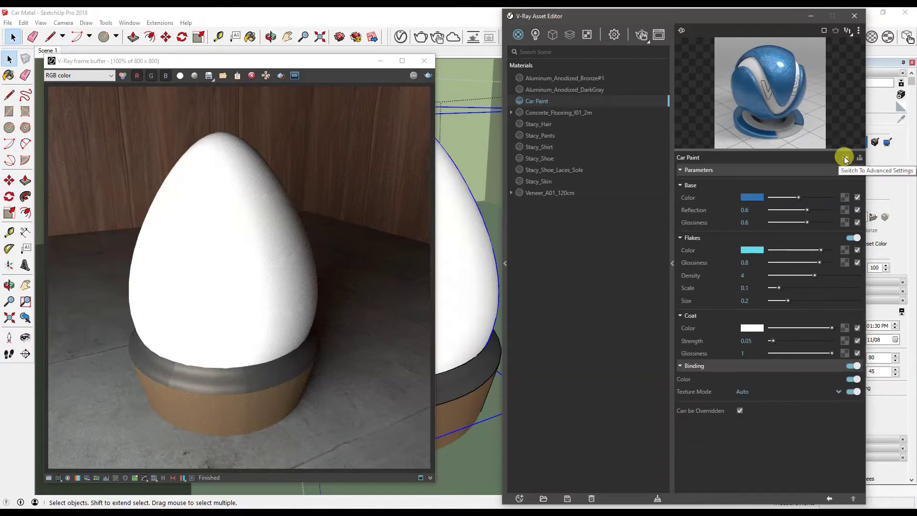
Collapse the Car Paint's Parameters and Binding sections in advanced mode and view the material types that can be created.
{"action": "left_click", "coordinate": [845, 158]}
{"action": "left_click", "coordinate": [703, 170]}
{"action": "left_click", "coordinate": [693, 183]}
{"action": "left_click", "coordinate": [518, 35]}
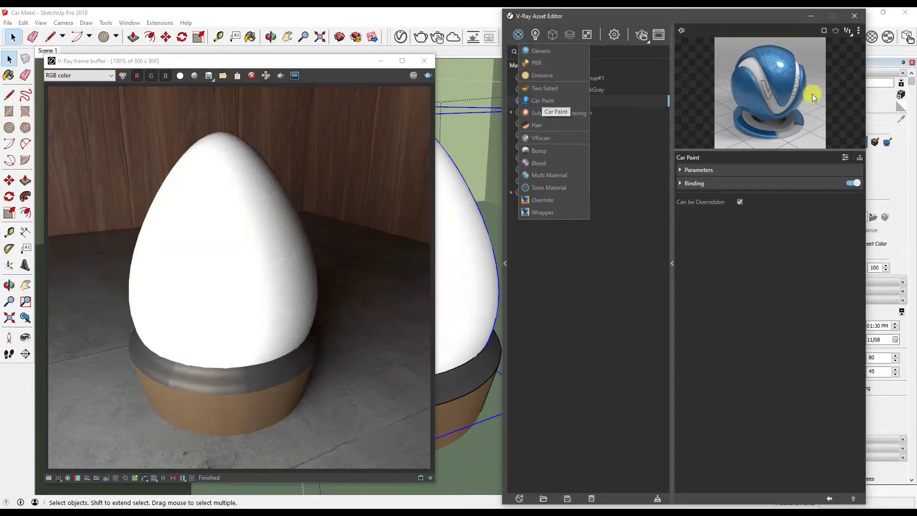
{"action": "left_click", "coordinate": [794, 85]}
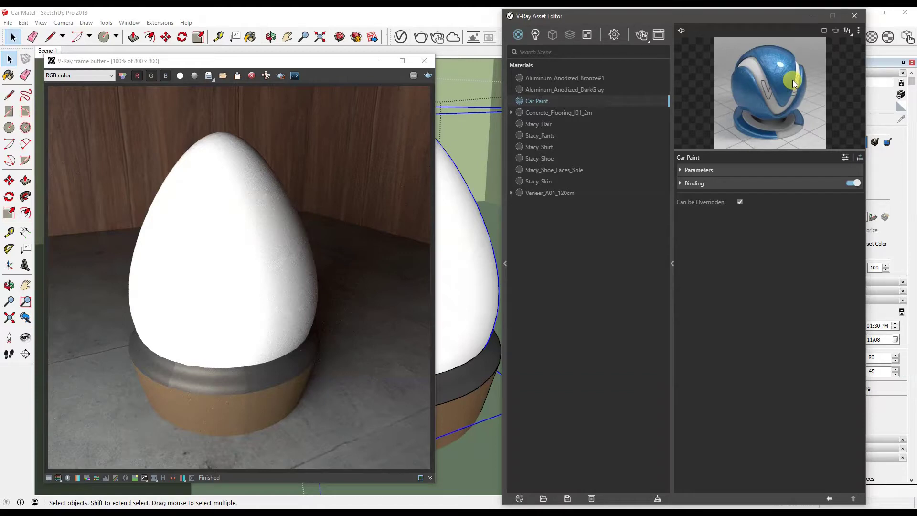
Examine the Car Paint's advanced parameters, expanding the Coat Bump, Reflection Options and Multipliers sections.
{"action": "left_click", "coordinate": [711, 171]}
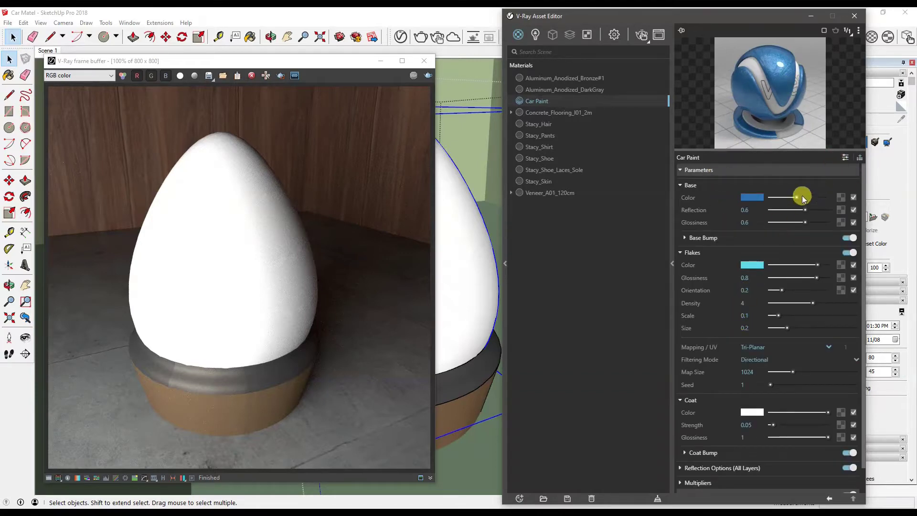
{"action": "left_click", "coordinate": [845, 158]}
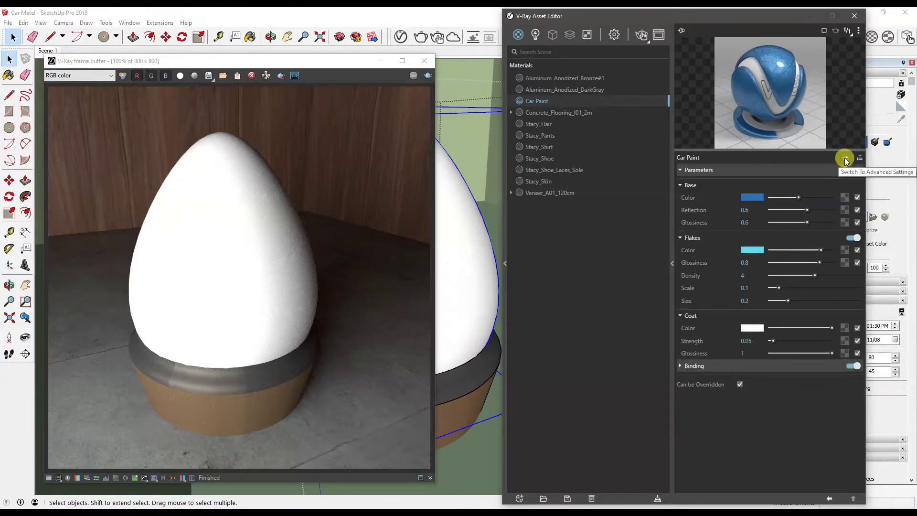
{"action": "left_click", "coordinate": [846, 158]}
{"action": "scroll", "coordinate": [786, 288], "scroll_direction": "down", "scroll_amount": 1}
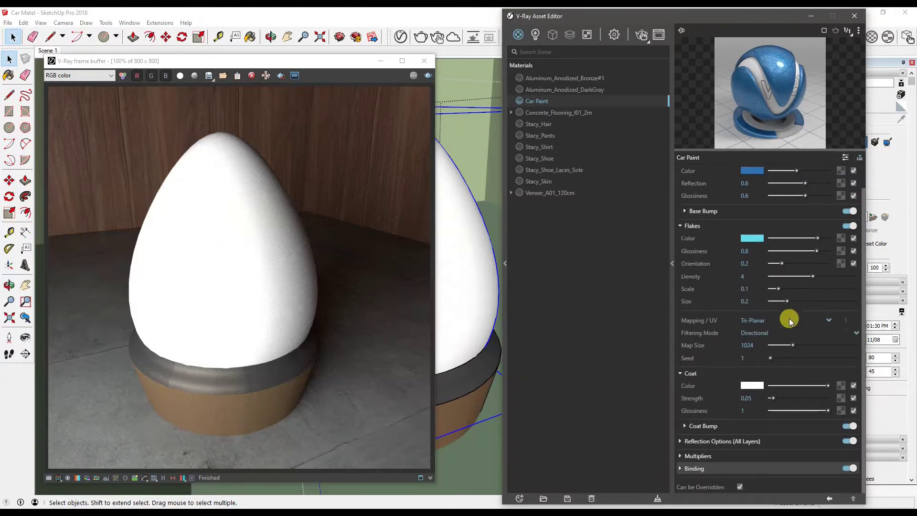
{"action": "left_click", "coordinate": [708, 443]}
{"action": "left_click", "coordinate": [702, 426]}
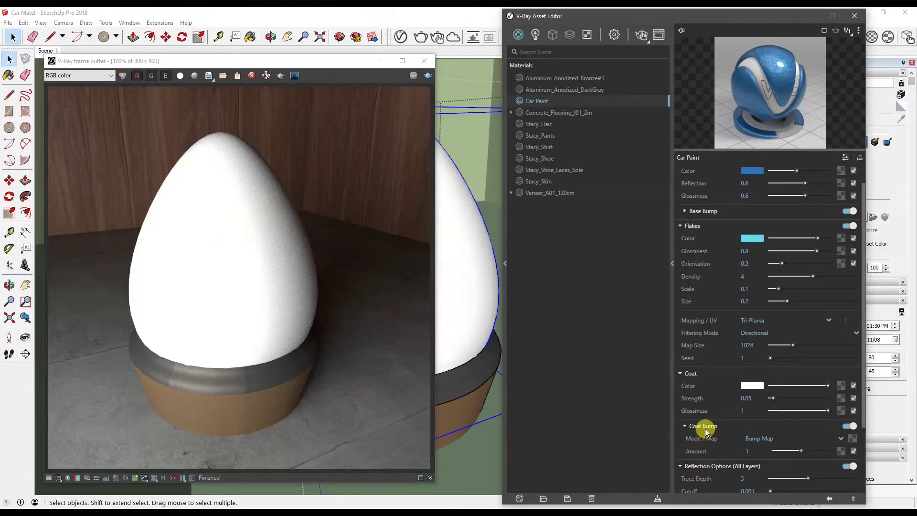
{"action": "scroll", "coordinate": [702, 432], "scroll_direction": "down", "scroll_amount": 3}
{"action": "left_click", "coordinate": [700, 457]}
{"action": "scroll", "coordinate": [706, 442], "scroll_direction": "down", "scroll_amount": 4}
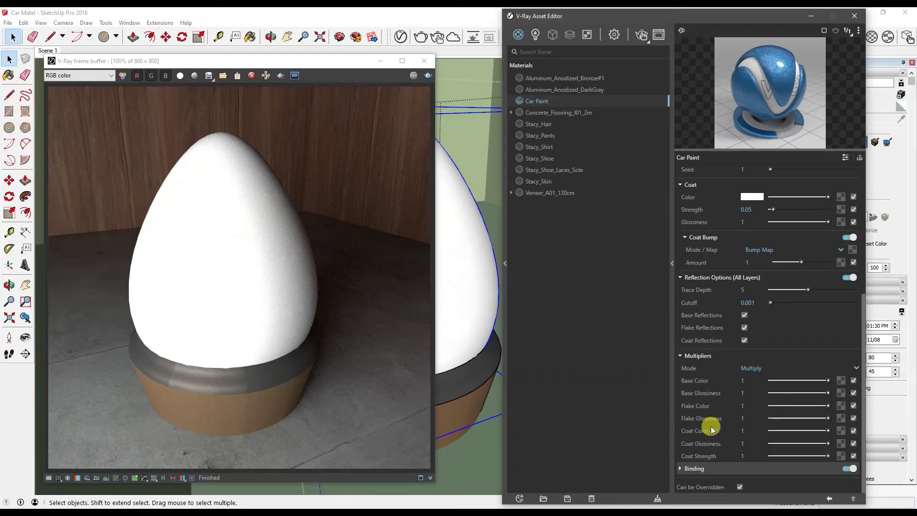
{"action": "scroll", "coordinate": [717, 344], "scroll_direction": "up", "scroll_amount": 8}
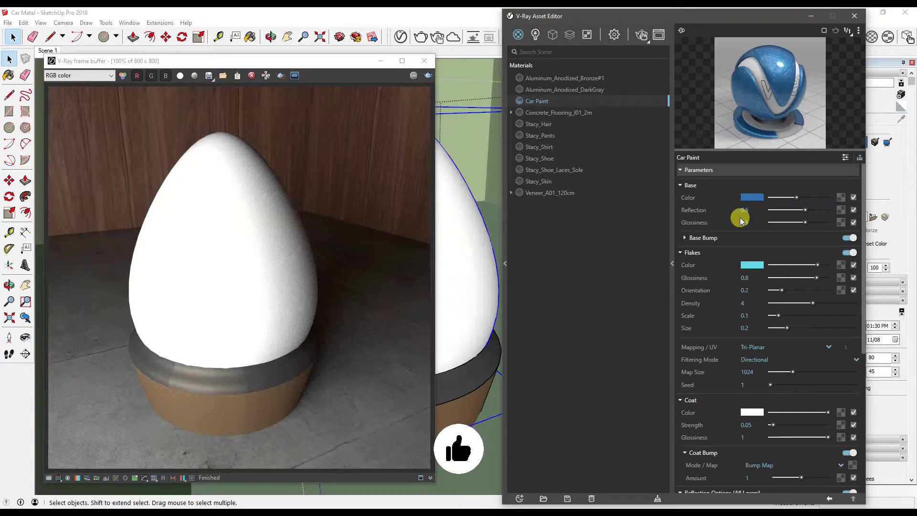
Move the frame buffer window closer to the Asset Editor and check the material creation options.
{"action": "mouse_move", "coordinate": [322, 62]}
{"action": "left_mouse_down"}
{"action": "mouse_move", "coordinate": [765, 82]}
{"action": "mouse_move", "coordinate": [388, 45]}
{"action": "mouse_move", "coordinate": [323, 56]}
{"action": "left_mouse_up"}
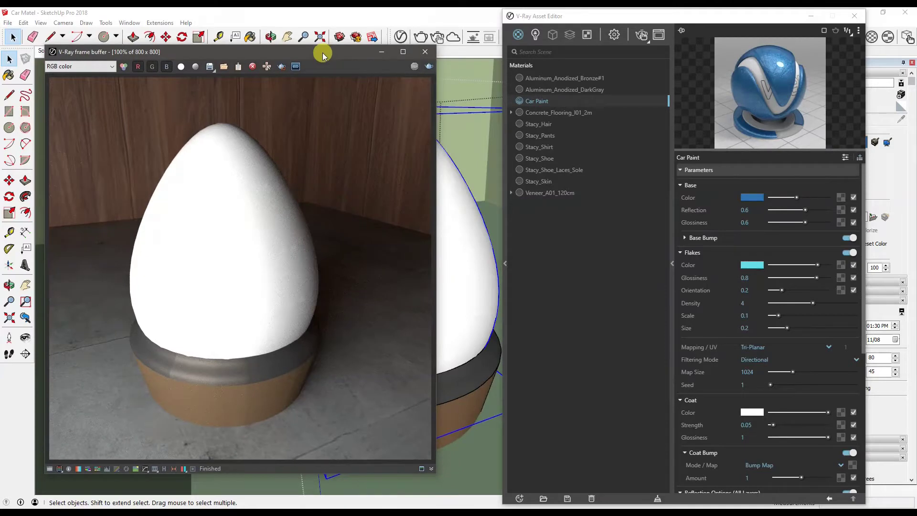
{"action": "left_click_drag", "start_coordinate": [323, 56], "coordinate": [347, 49]}
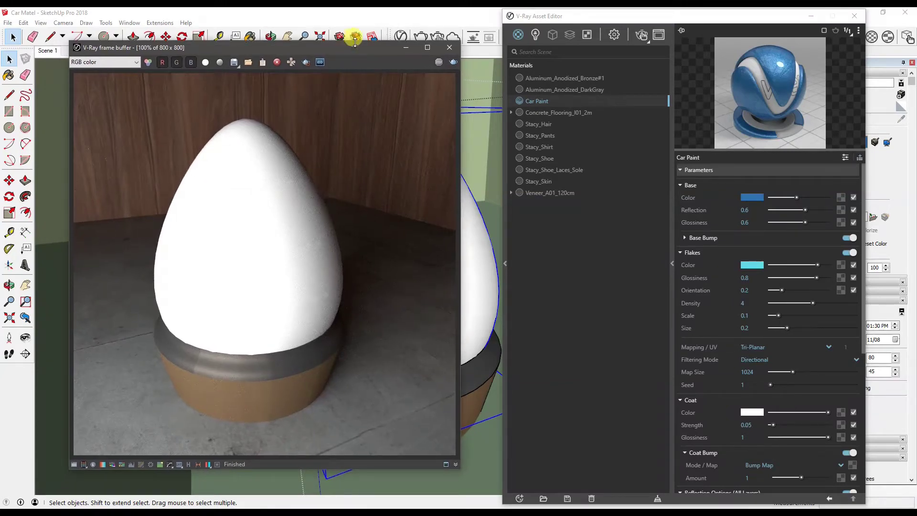
{"action": "right_click", "coordinate": [517, 37]}
{"action": "left_click", "coordinate": [604, 226]}
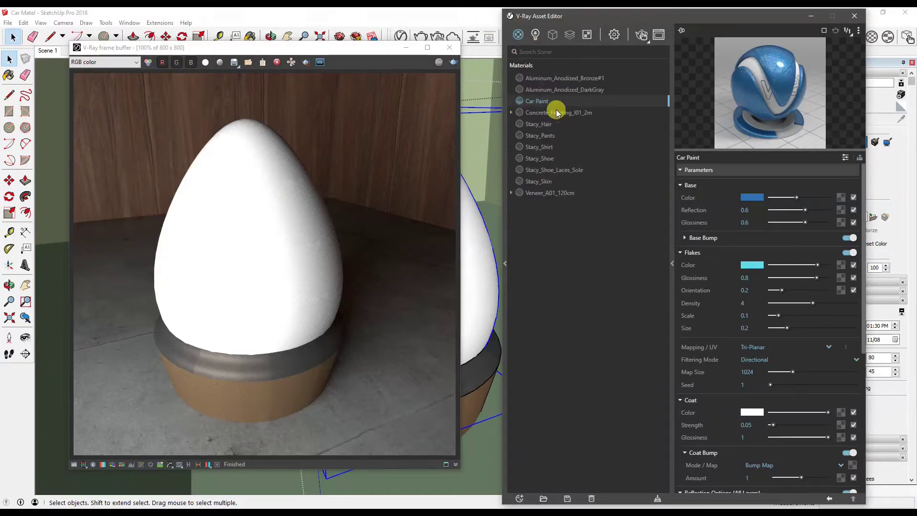
Compare the Car Paint's basic settings with its advanced Base, Flakes and Coat settings.
{"action": "left_click", "coordinate": [845, 159]}
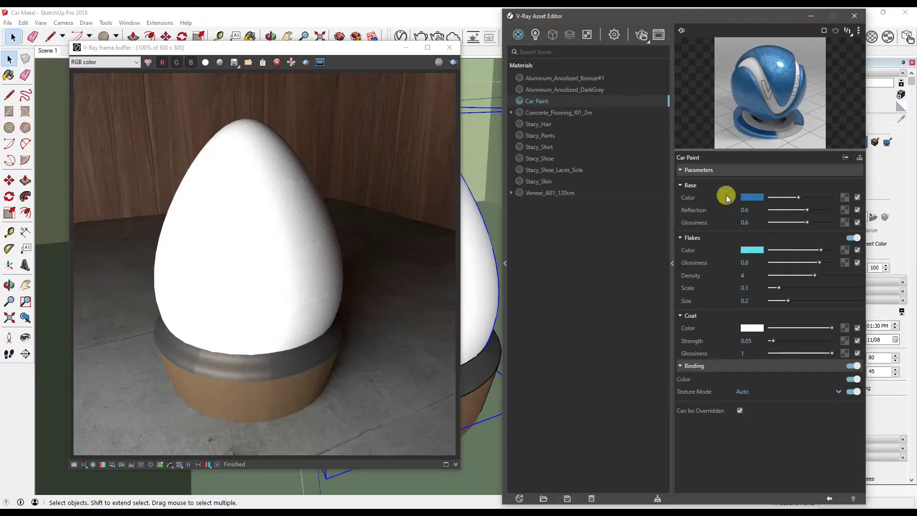
{"action": "left_click", "coordinate": [845, 159]}
{"action": "scroll", "coordinate": [711, 296], "scroll_direction": "down", "scroll_amount": 2}
{"action": "scroll", "coordinate": [704, 233], "scroll_direction": "up", "scroll_amount": 2}
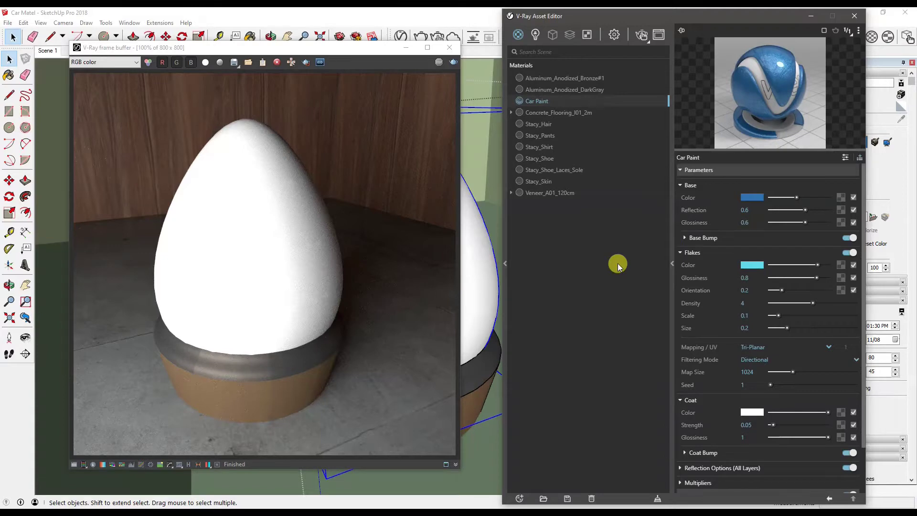
{"action": "scroll", "coordinate": [730, 348], "scroll_direction": "down", "scroll_amount": 2}
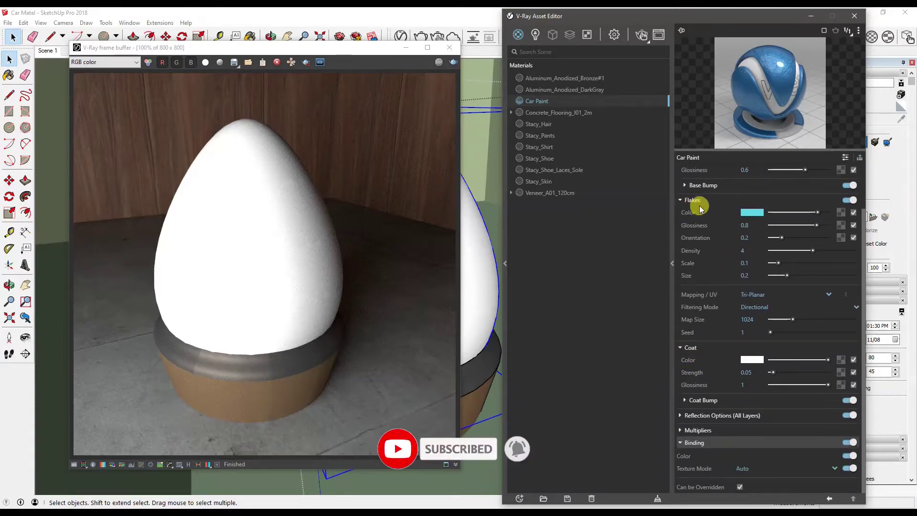
{"action": "scroll", "coordinate": [697, 218], "scroll_direction": "up", "scroll_amount": 2}
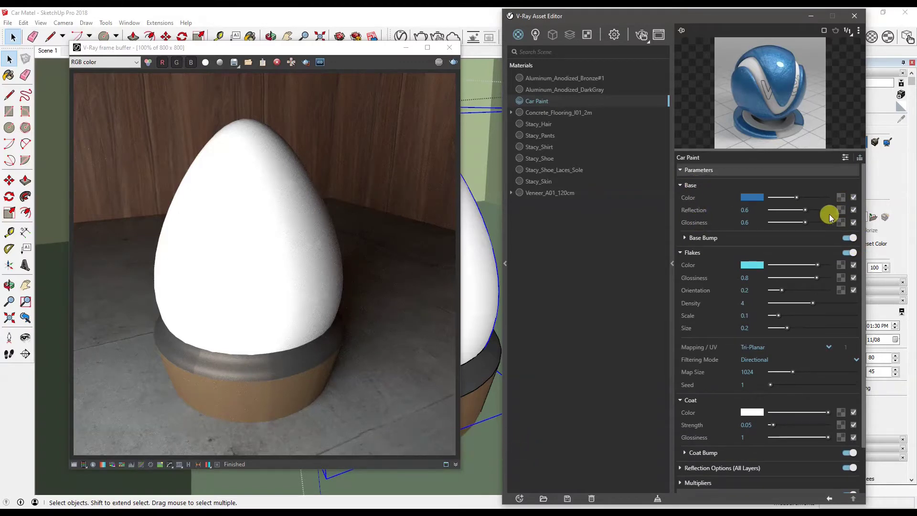
{"action": "left_click", "coordinate": [684, 171]}
{"action": "left_click", "coordinate": [683, 170]}
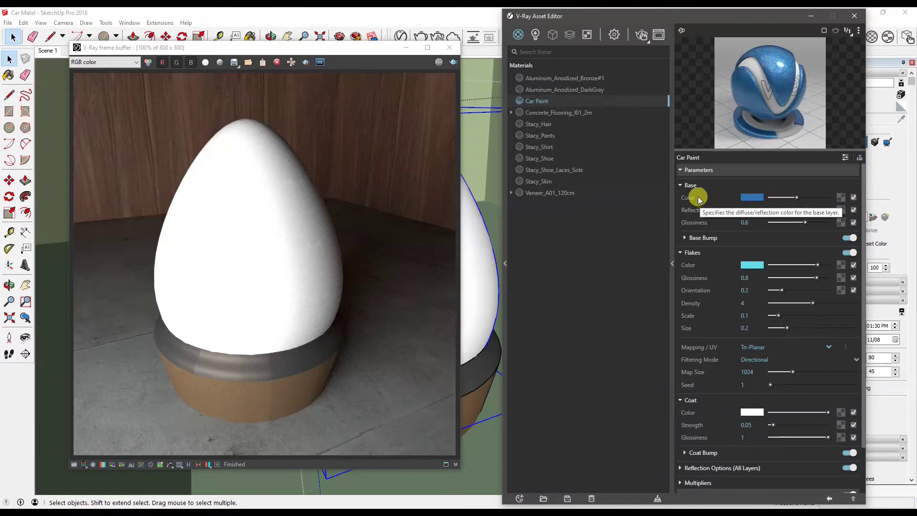
Apply the Car Paint material to the selected egg and start an interactive render to inspect the flakes.
{"action": "right_click", "coordinate": [543, 103]}
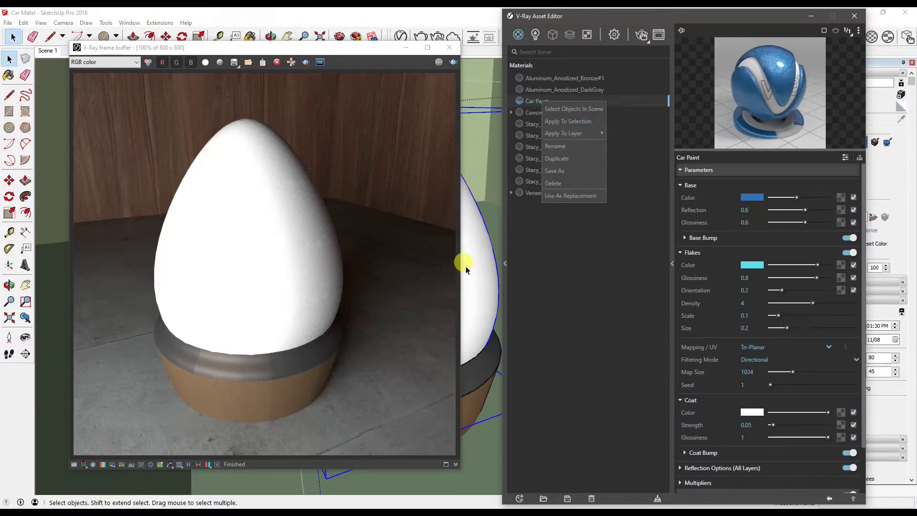
{"action": "left_click", "coordinate": [551, 122]}
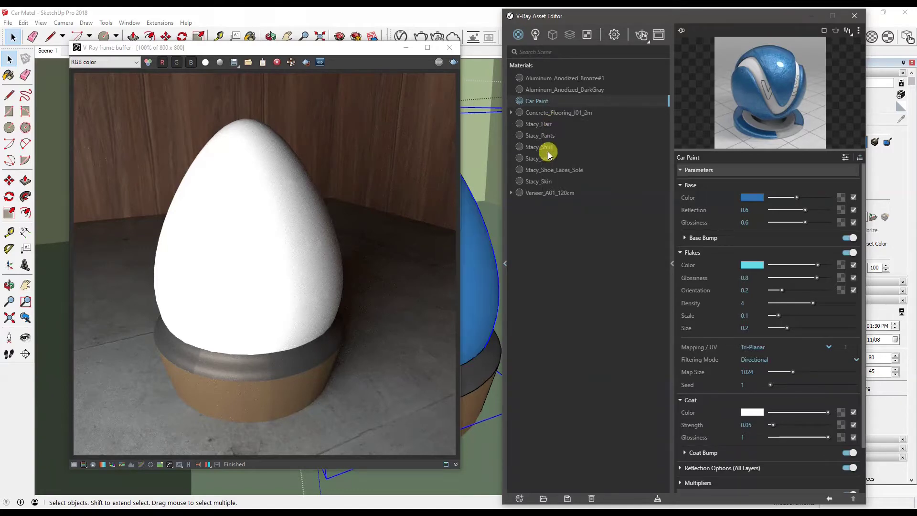
{"action": "left_click", "coordinate": [453, 63]}
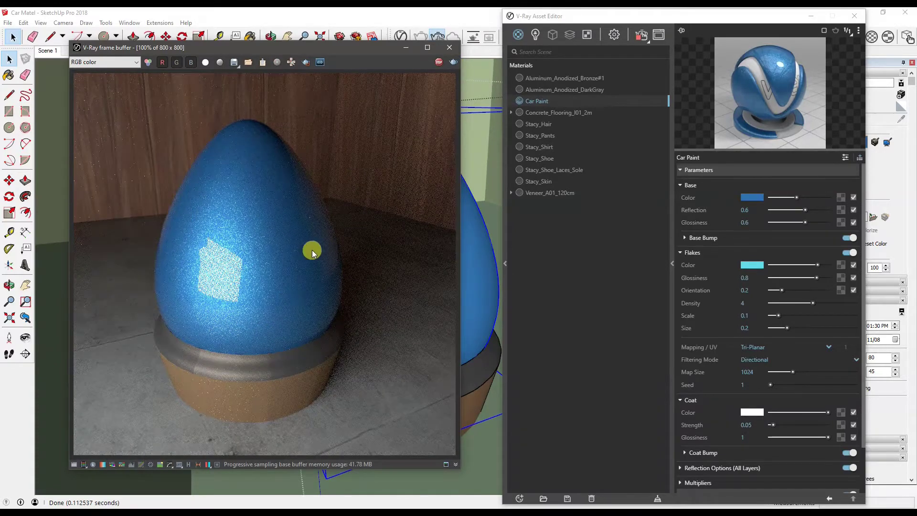
{"action": "scroll", "coordinate": [274, 245], "scroll_direction": "up", "scroll_amount": 3}
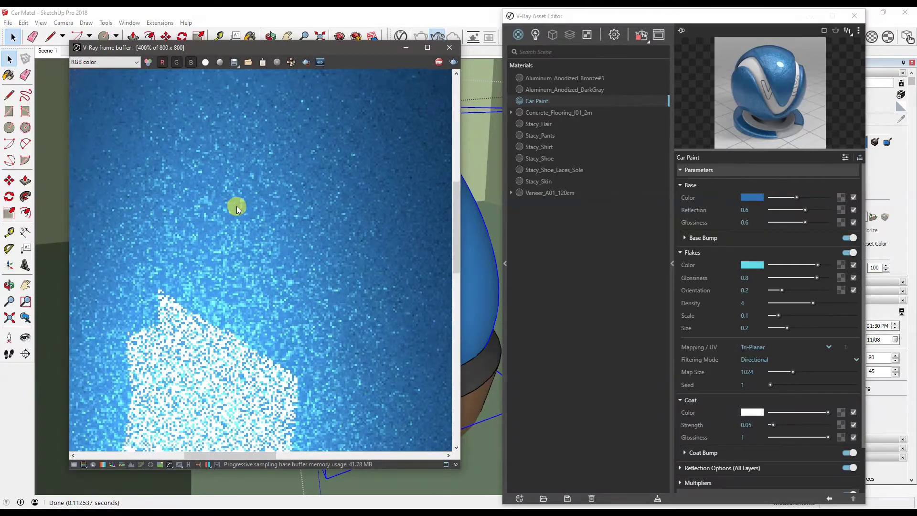
{"action": "scroll", "coordinate": [237, 206], "scroll_direction": "down", "scroll_amount": 1}
{"action": "scroll", "coordinate": [245, 212], "scroll_direction": "down", "scroll_amount": 1}
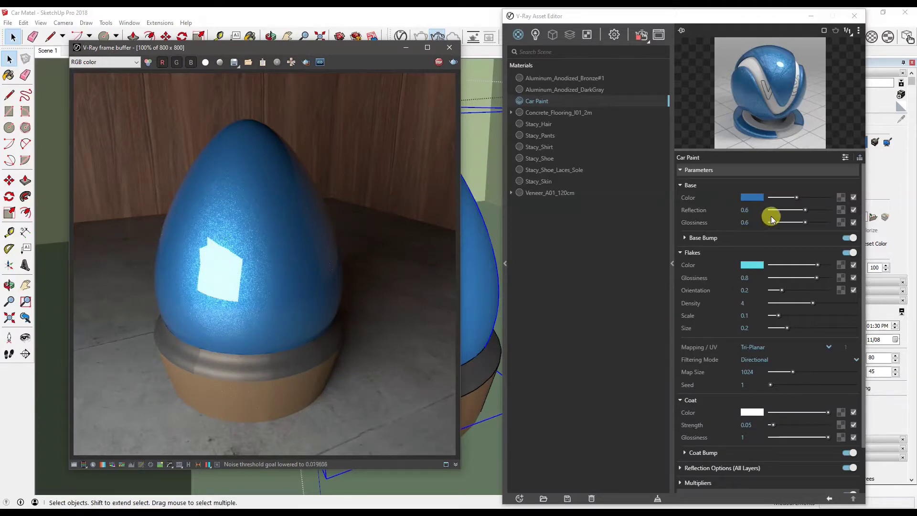
Try a base Reflection of 1 on the Car Paint material, check the render, and reset the value to 0.6.
{"action": "mouse_move", "coordinate": [753, 202]}
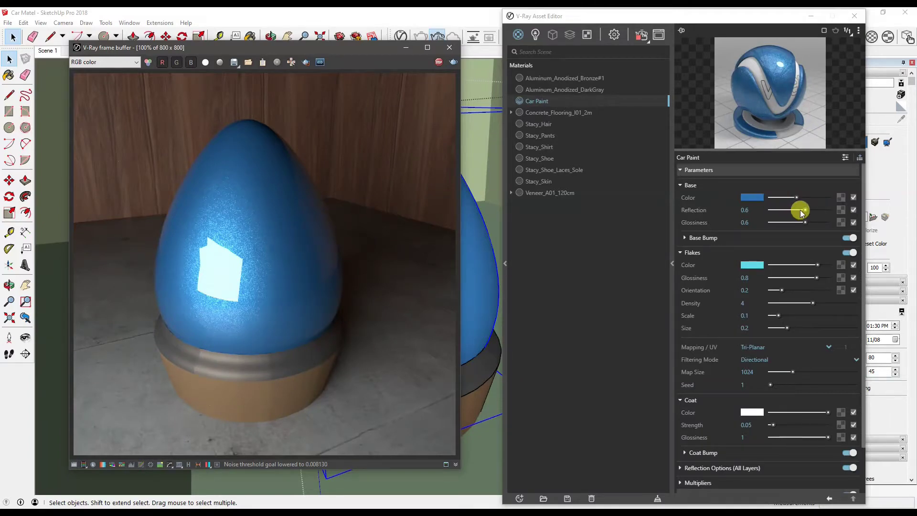
{"action": "left_click_drag", "start_coordinate": [802, 212], "coordinate": [827, 207]}
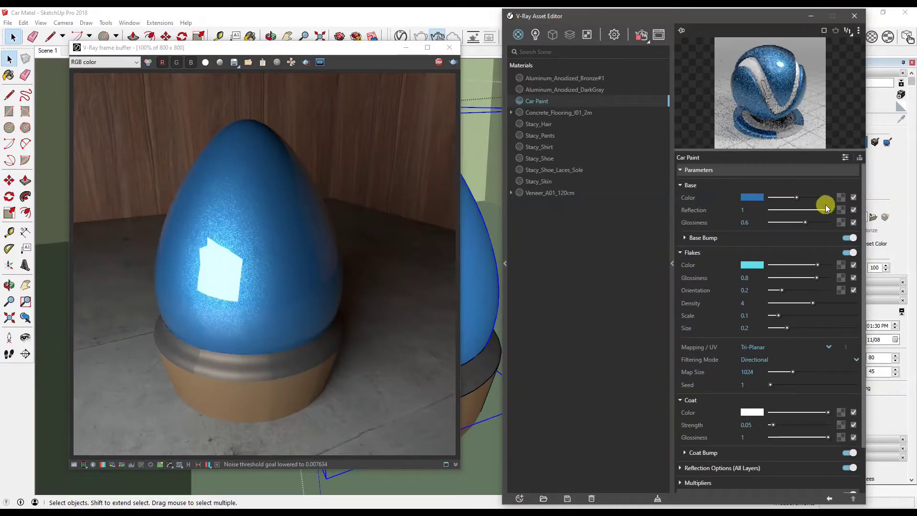
{"action": "left_click", "coordinate": [357, 200]}
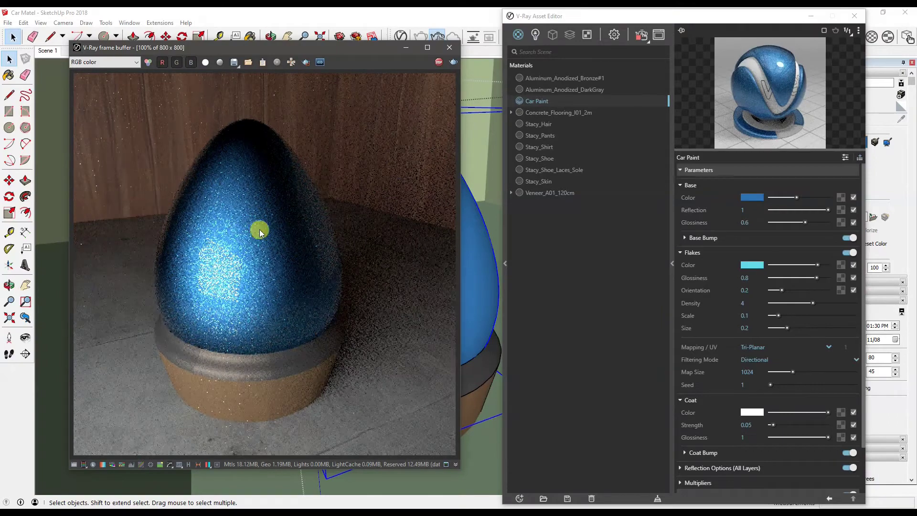
{"action": "scroll", "coordinate": [190, 175], "scroll_direction": "up", "scroll_amount": 1}
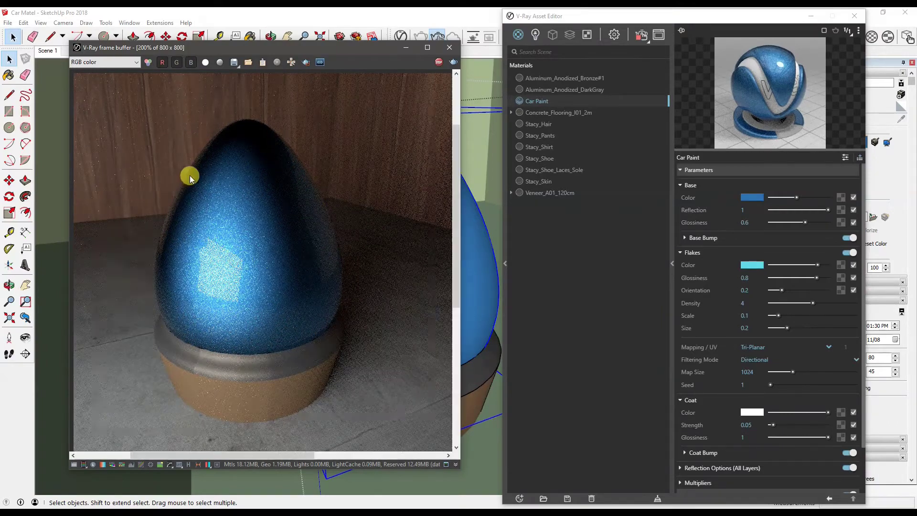
{"action": "middle_click_drag", "start_coordinate": [239, 176], "coordinate": [217, 170]}
{"action": "scroll", "coordinate": [217, 170], "scroll_direction": "down", "scroll_amount": 1}
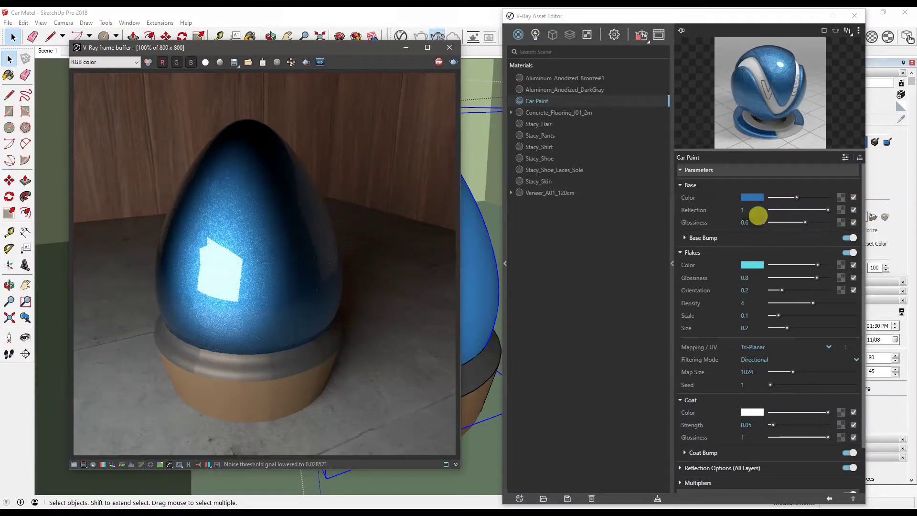
{"action": "left_click", "coordinate": [751, 209]}
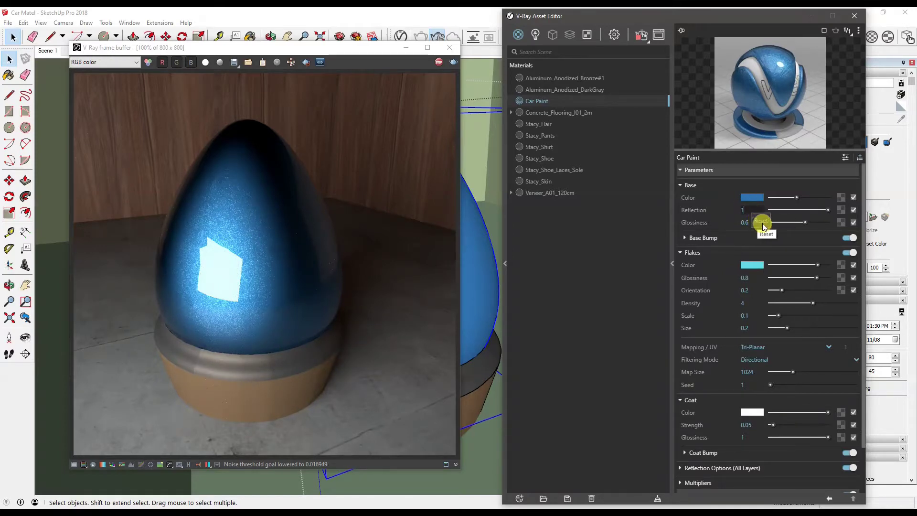
{"action": "left_click", "coordinate": [762, 222]}
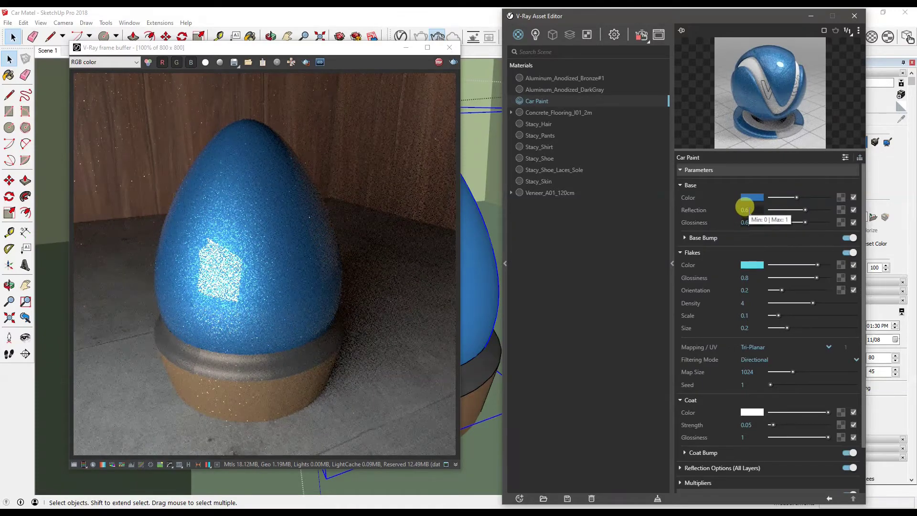
Expand the Car Paint's Base Bump section and view its available map modes.
{"action": "left_click", "coordinate": [708, 242]}
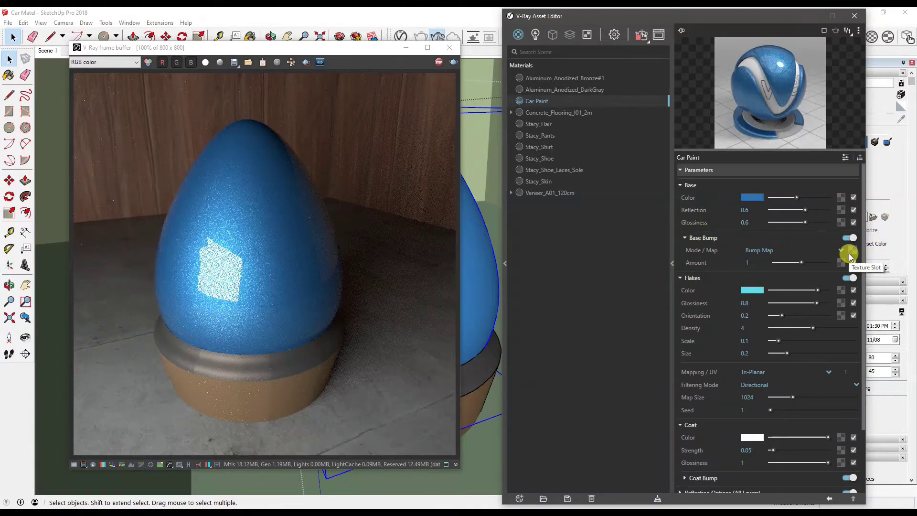
{"action": "left_click", "coordinate": [759, 251]}
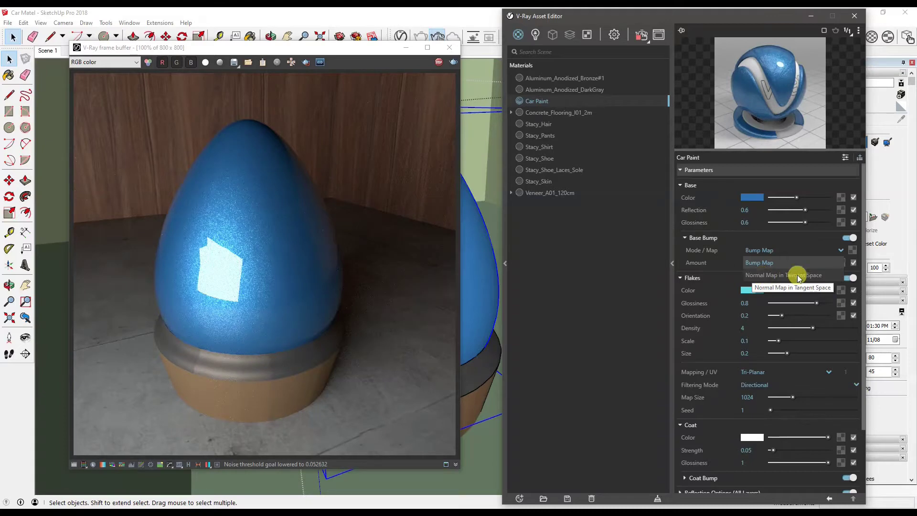
{"action": "left_click", "coordinate": [618, 277]}
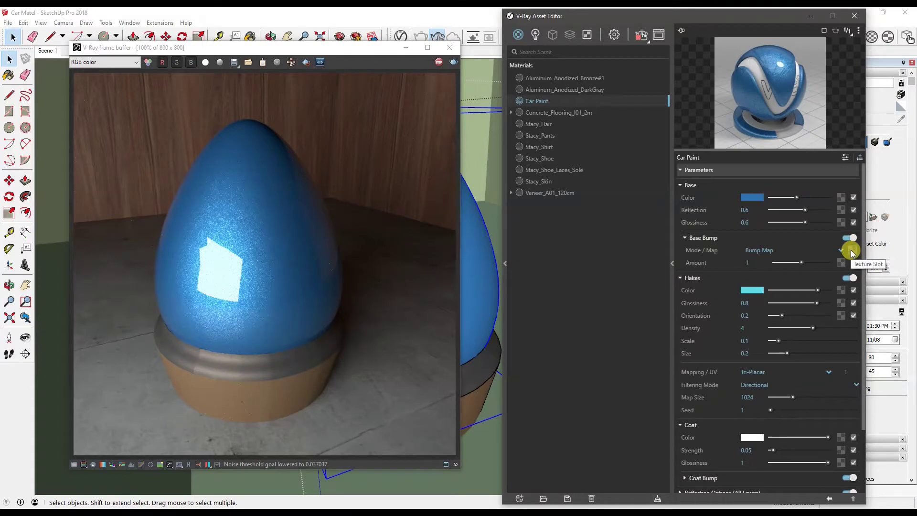
Review the Base Bump map modes and examine the flakes on the rendered egg up close.
{"action": "left_click", "coordinate": [804, 253]}
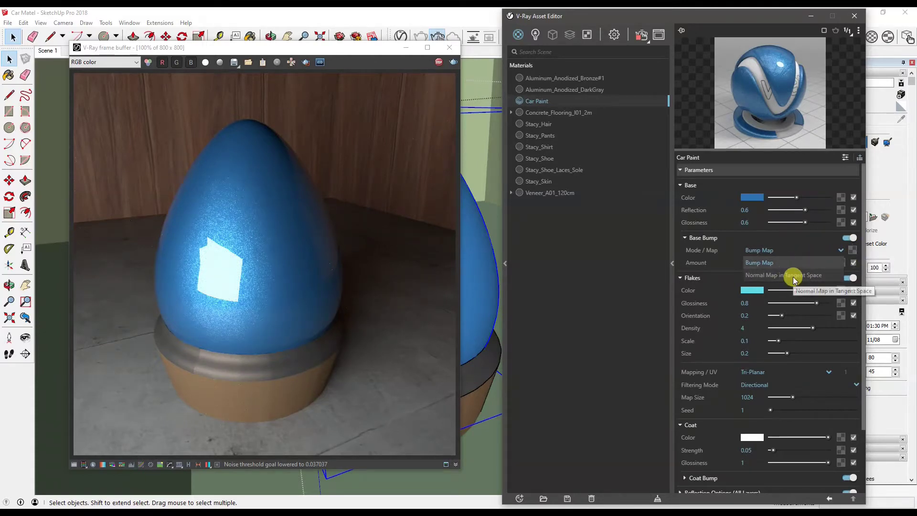
{"action": "left_click", "coordinate": [640, 281]}
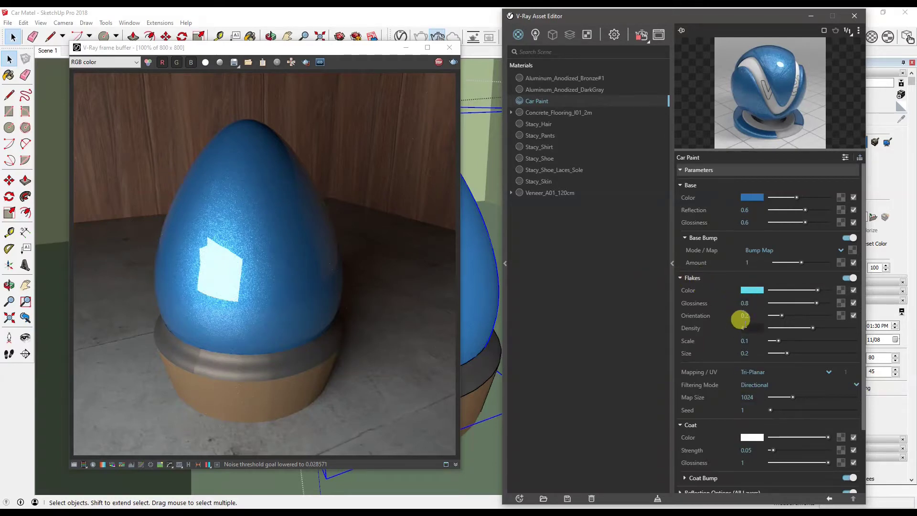
{"action": "scroll", "coordinate": [178, 205], "scroll_direction": "up", "scroll_amount": 3}
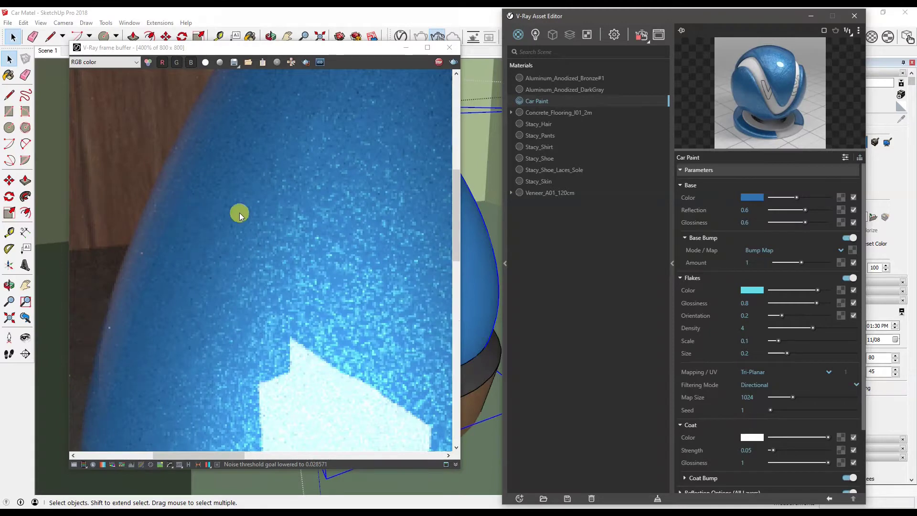
{"action": "scroll", "coordinate": [282, 239], "scroll_direction": "down", "scroll_amount": 3}
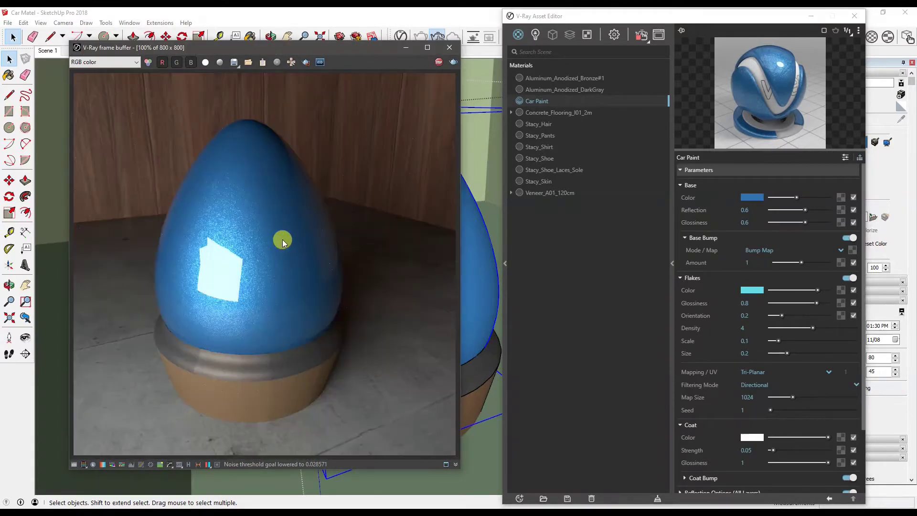
Change the Car Paint's flakes color to pure red and inspect the flakes around the egg's highlight.
{"action": "left_click", "coordinate": [752, 290]}
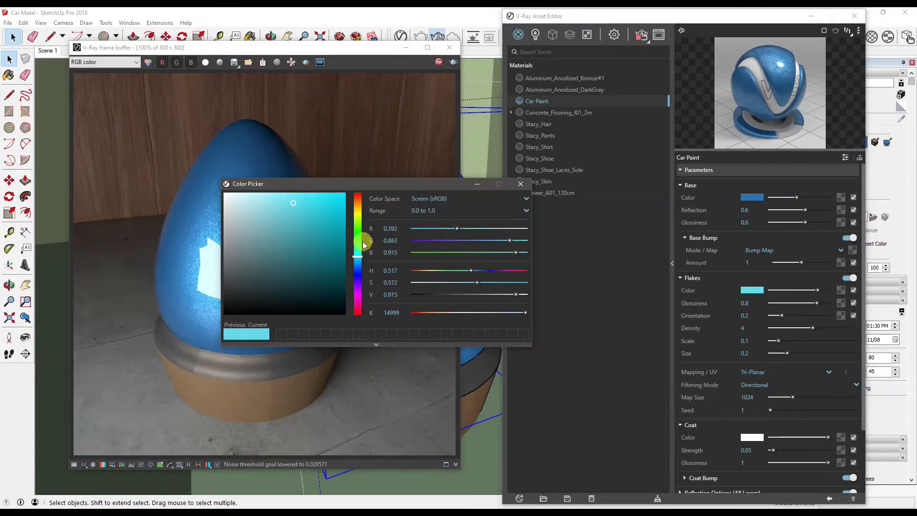
{"action": "mouse_move", "coordinate": [358, 205]}
{"action": "left_mouse_down"}
{"action": "mouse_move", "coordinate": [358, 190]}
{"action": "mouse_move", "coordinate": [350, 192]}
{"action": "left_mouse_up"}
{"action": "left_click", "coordinate": [340, 198]}
{"action": "left_click", "coordinate": [520, 184]}
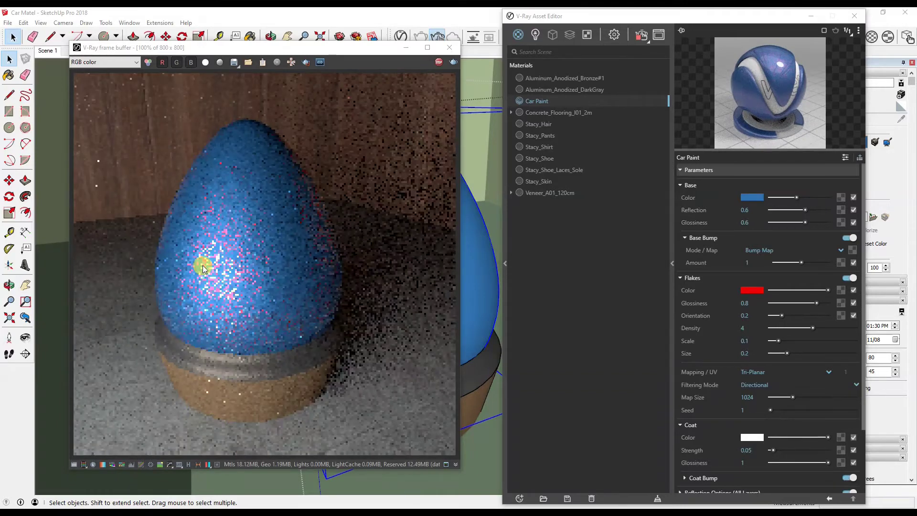
{"action": "scroll", "coordinate": [202, 261], "scroll_direction": "up", "scroll_amount": 2}
{"action": "scroll", "coordinate": [227, 251], "scroll_direction": "down", "scroll_amount": 2}
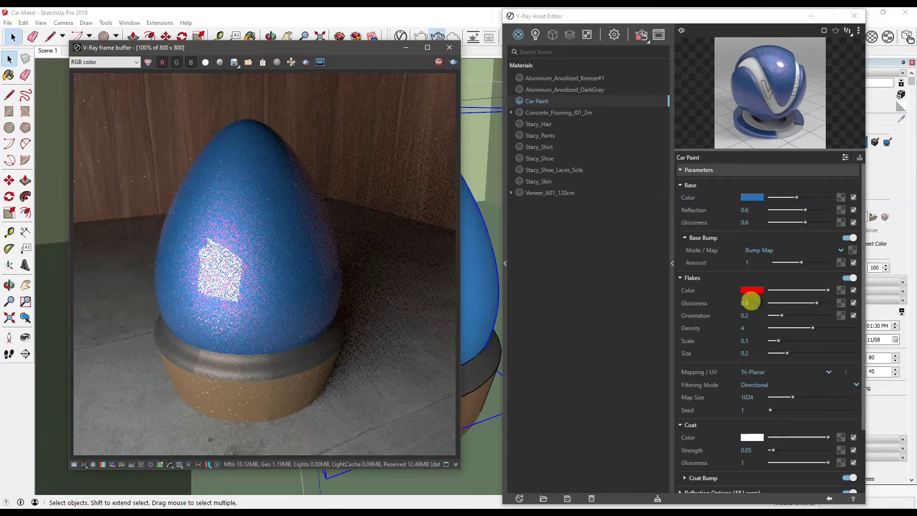
{"action": "scroll", "coordinate": [185, 237], "scroll_direction": "up", "scroll_amount": 3}
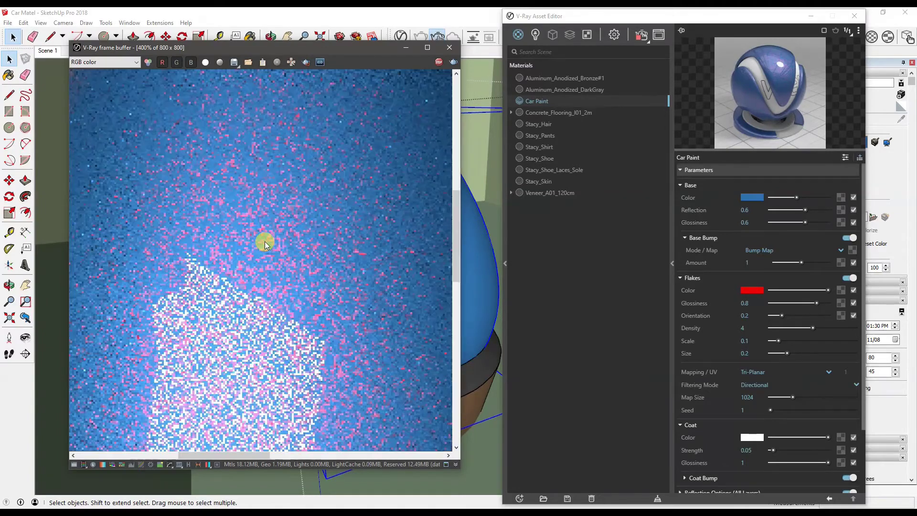
{"action": "scroll", "coordinate": [265, 241], "scroll_direction": "down", "scroll_amount": 1}
{"action": "scroll", "coordinate": [266, 242], "scroll_direction": "down", "scroll_amount": 1}
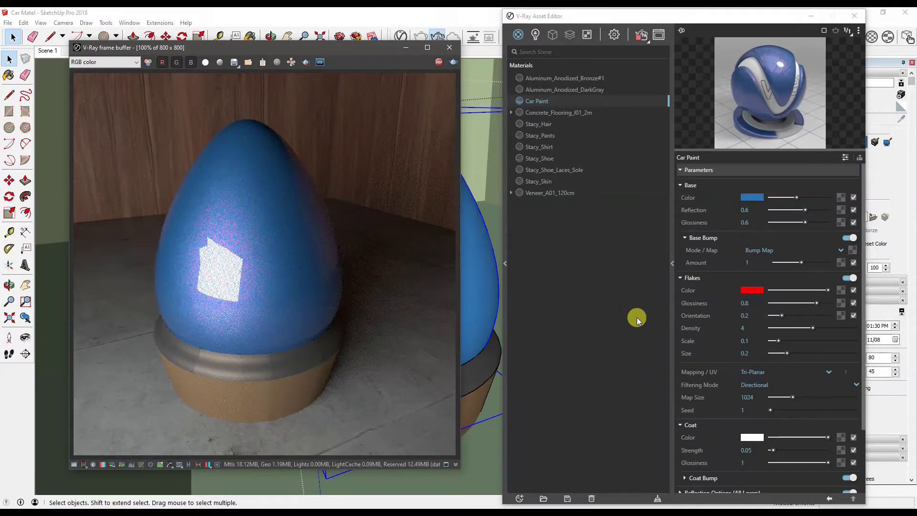
Set the flakes Orientation to 0 and compare the flakes on the rendered egg before and after the change.
{"action": "mouse_move", "coordinate": [718, 315]}
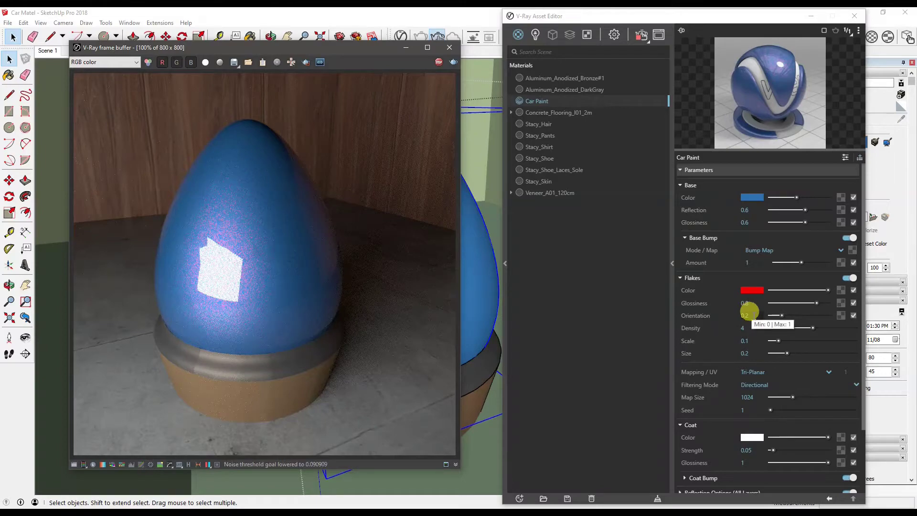
{"action": "left_click", "coordinate": [744, 314]}
{"action": "left_click", "coordinate": [224, 245]}
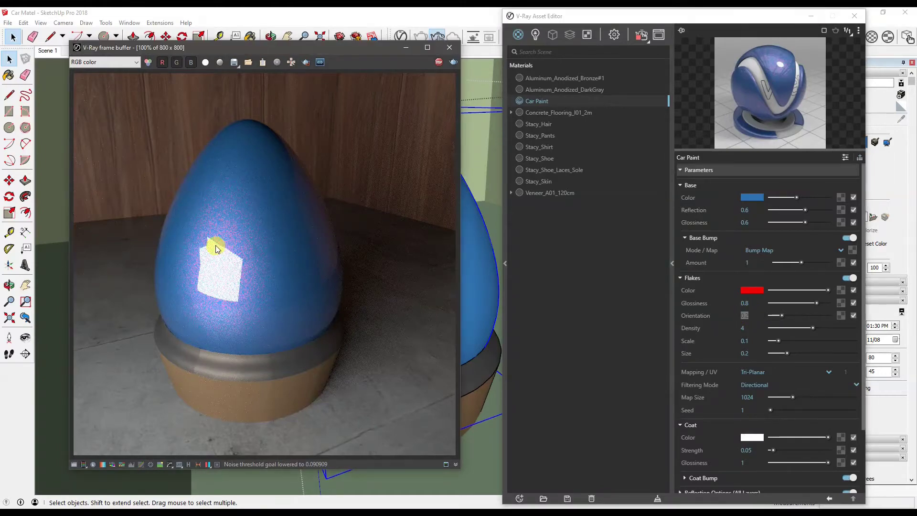
{"action": "scroll", "coordinate": [216, 245], "scroll_direction": "up", "scroll_amount": 2}
{"action": "middle_click_drag", "start_coordinate": [237, 222], "coordinate": [263, 249]}
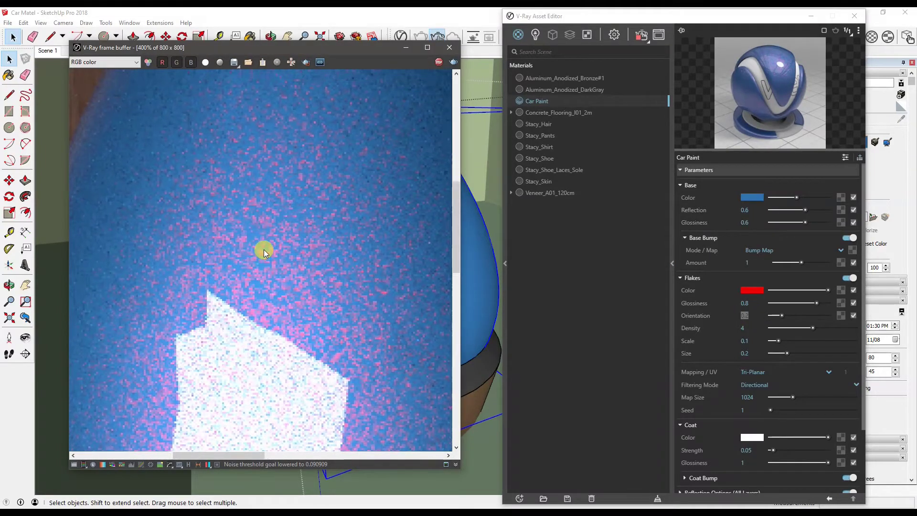
{"action": "scroll", "coordinate": [264, 249], "scroll_direction": "down", "scroll_amount": 1}
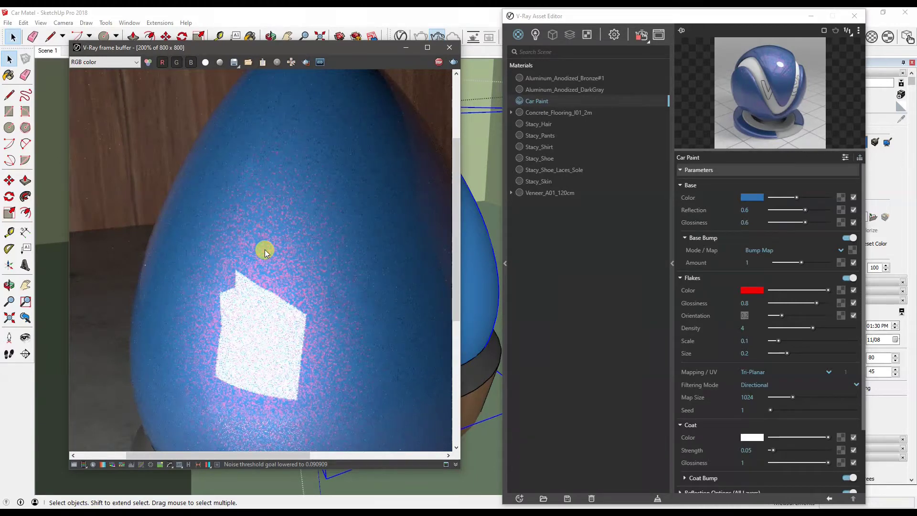
{"action": "left_click", "coordinate": [741, 315]}
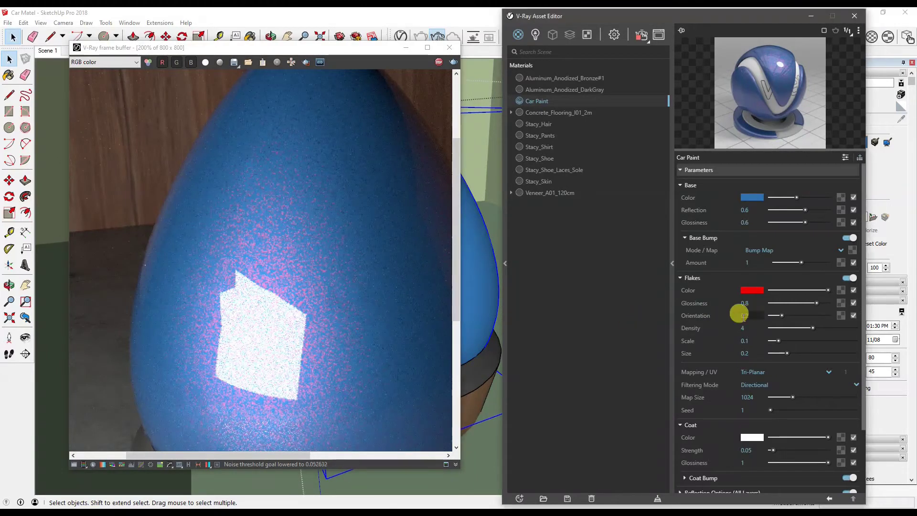
{"action": "double_click", "coordinate": [741, 315]}
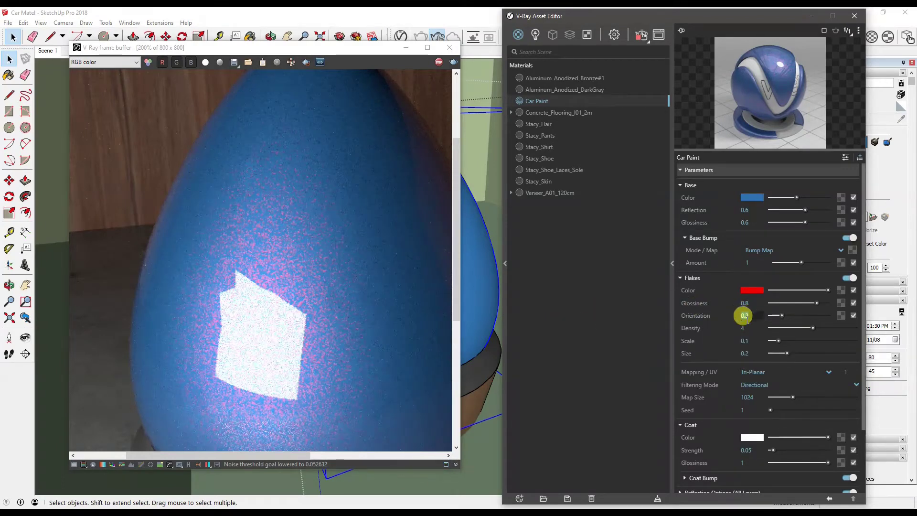
{"action": "type", "text": "0"}
{"action": "key", "text": "Return"}
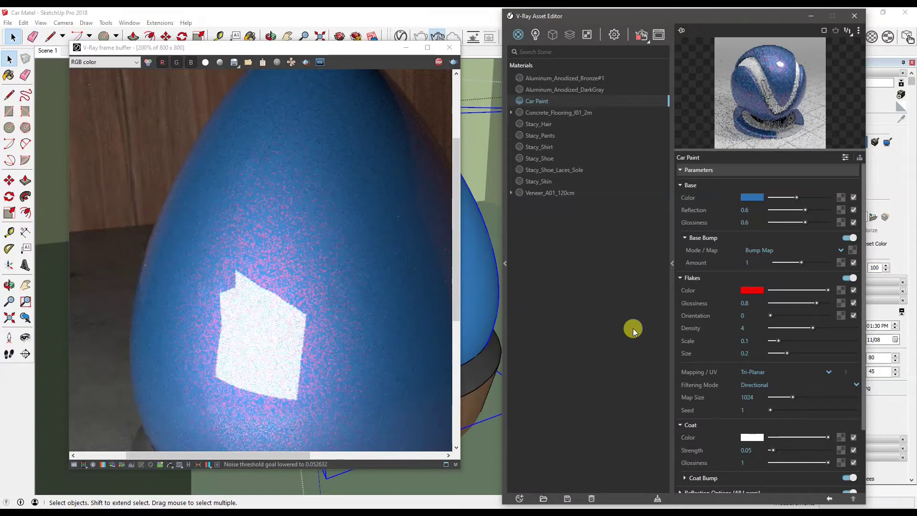
{"action": "scroll", "coordinate": [340, 288], "scroll_direction": "down", "scroll_amount": 2}
{"action": "scroll", "coordinate": [342, 294], "scroll_direction": "up", "scroll_amount": 2}
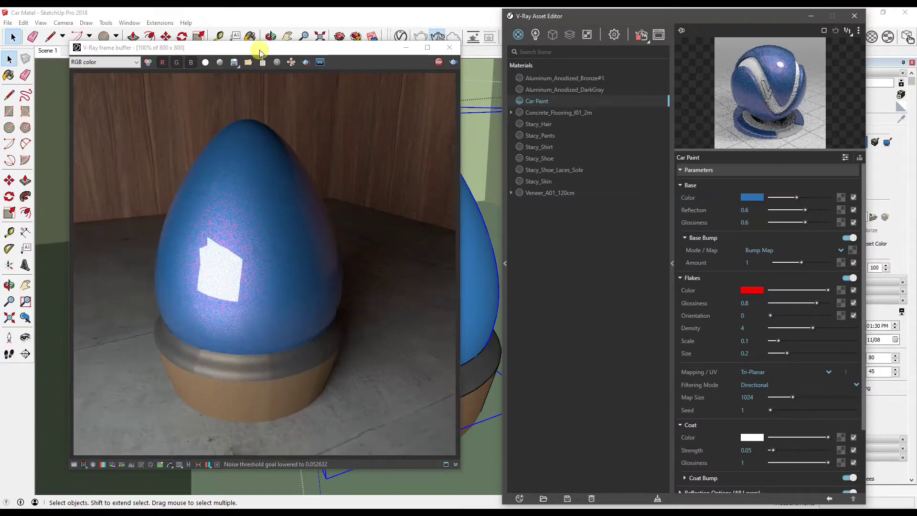
Limit the interactive render to a region over the egg's highlight and try a flakes Density of 0.
{"action": "left_click", "coordinate": [306, 63]}
{"action": "left_click_drag", "start_coordinate": [186, 175], "coordinate": [302, 291]}
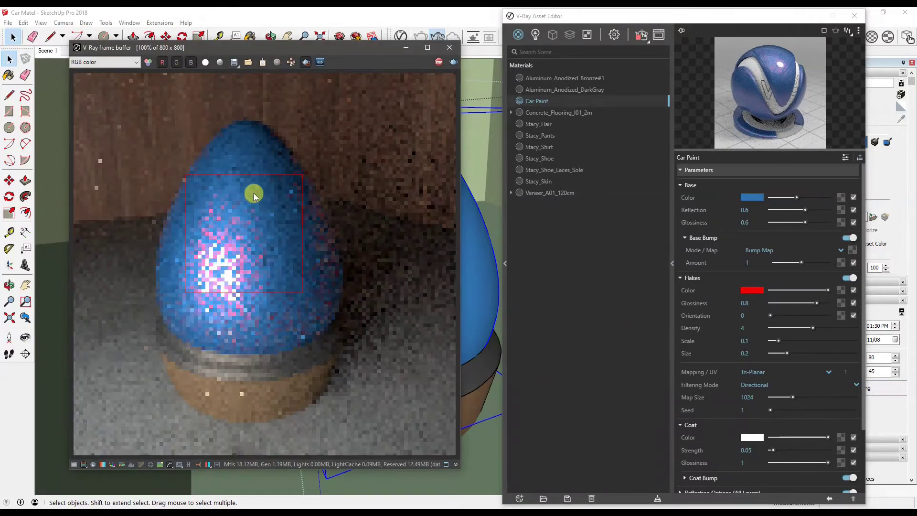
{"action": "left_click", "coordinate": [743, 315]}
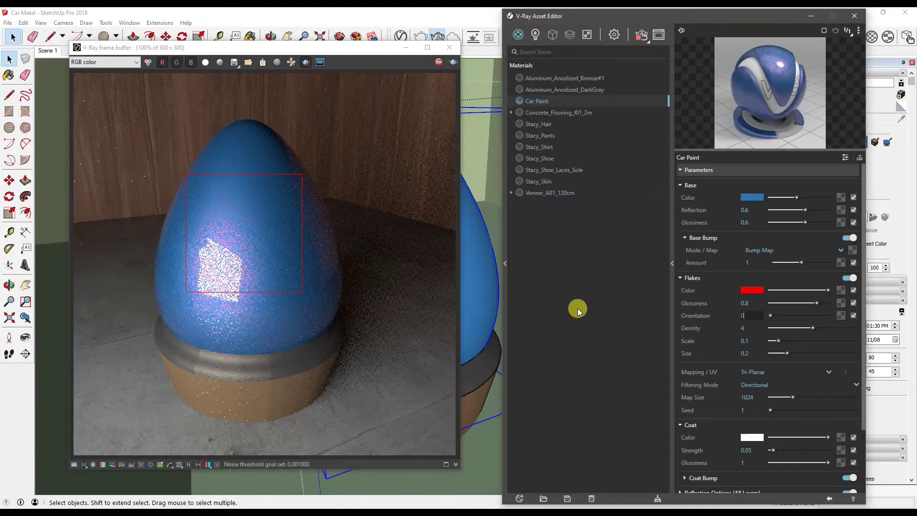
{"action": "left_click", "coordinate": [750, 326]}
{"action": "type", "text": "0"}
{"action": "key", "text": "Return"}
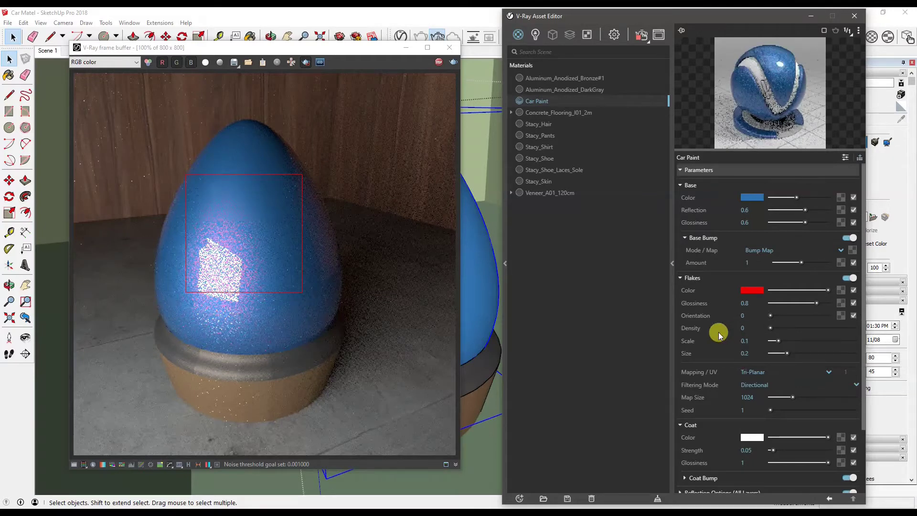
Examine the egg's surface inside the render region up close to judge the effect of the flakes Density.
{"action": "scroll", "coordinate": [215, 220], "scroll_direction": "up", "scroll_amount": 3}
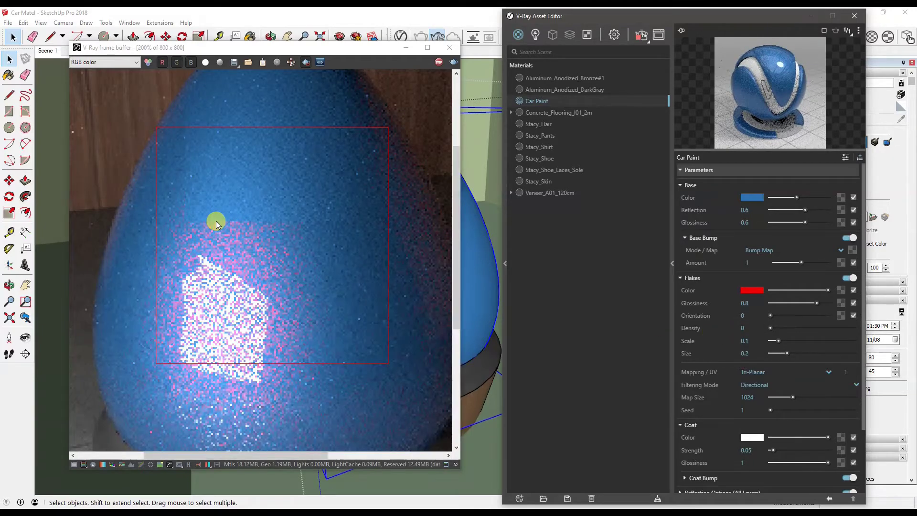
{"action": "middle_click_drag", "start_coordinate": [211, 231], "coordinate": [220, 230]}
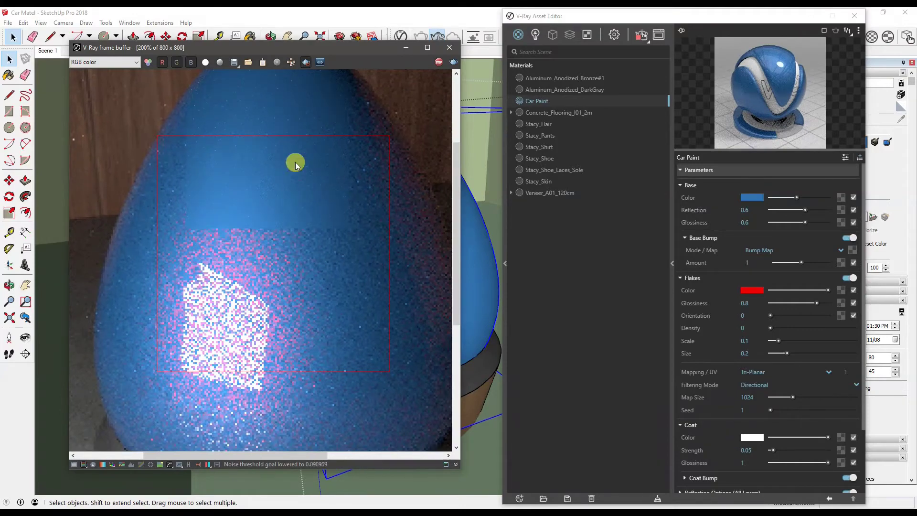
{"action": "scroll", "coordinate": [274, 179], "scroll_direction": "up", "scroll_amount": 2}
{"action": "middle_click_drag", "start_coordinate": [273, 171], "coordinate": [233, 225]}
{"action": "scroll", "coordinate": [234, 225], "scroll_direction": "down", "scroll_amount": 4}
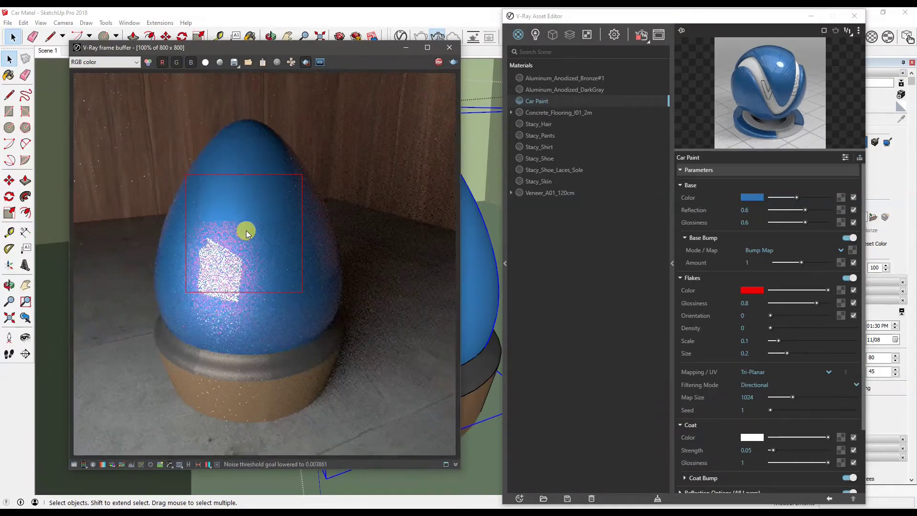
{"action": "scroll", "coordinate": [250, 217], "scroll_direction": "up", "scroll_amount": 2}
{"action": "scroll", "coordinate": [246, 241], "scroll_direction": "down", "scroll_amount": 2}
Clear the render region and define a smaller one around the egg's highlight.
{"action": "left_click", "coordinate": [306, 62]}
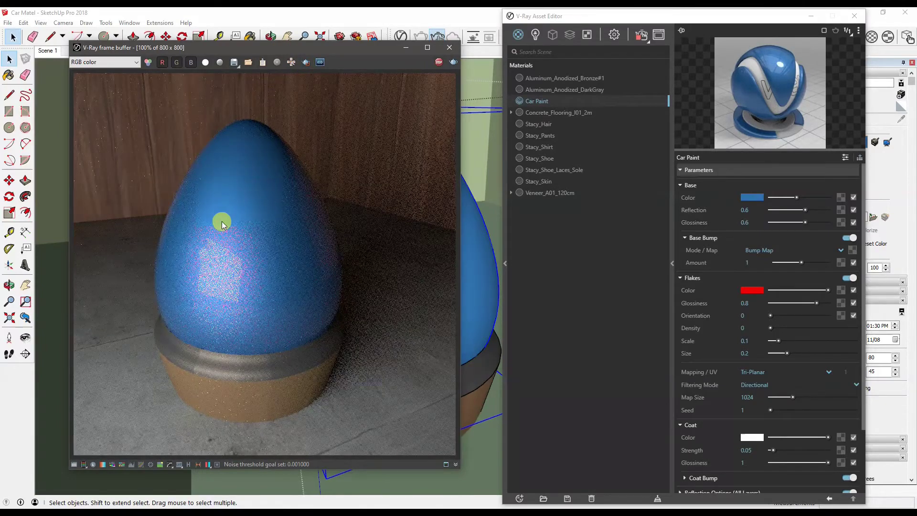
{"action": "left_click", "coordinate": [306, 62]}
{"action": "left_click_drag", "start_coordinate": [202, 206], "coordinate": [288, 294]}
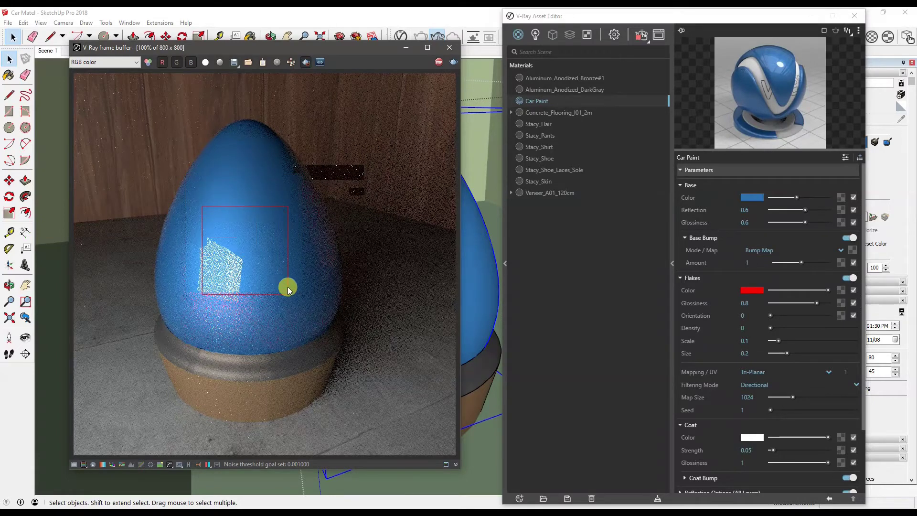
{"action": "scroll", "coordinate": [258, 264], "scroll_direction": "up", "scroll_amount": 1}
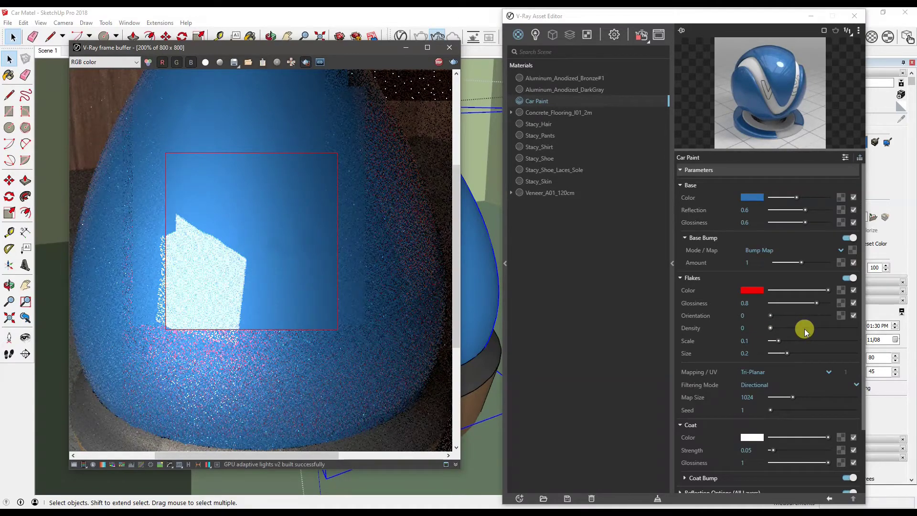
Try a flakes Density of 10 and inspect the flakes inside the render region.
{"action": "left_click_drag", "start_coordinate": [807, 327], "coordinate": [818, 328]}
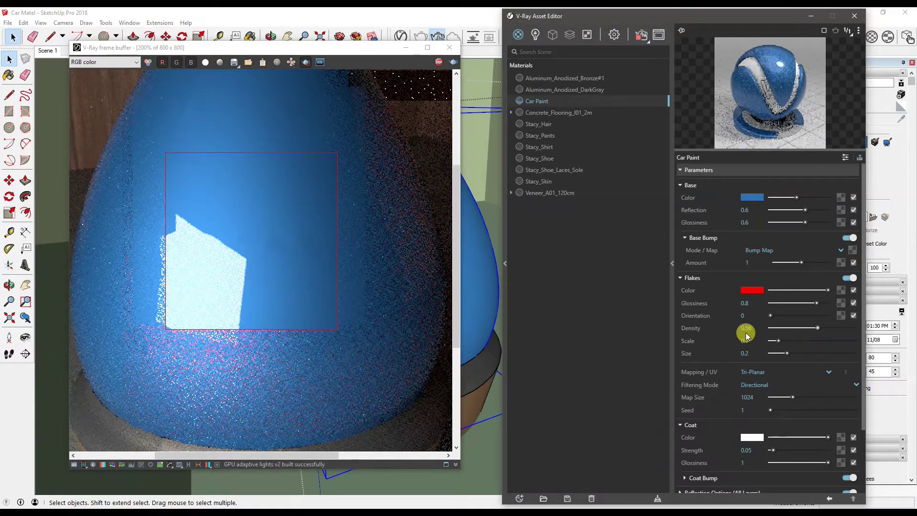
{"action": "type", "text": "10"}
{"action": "key", "text": "Return"}
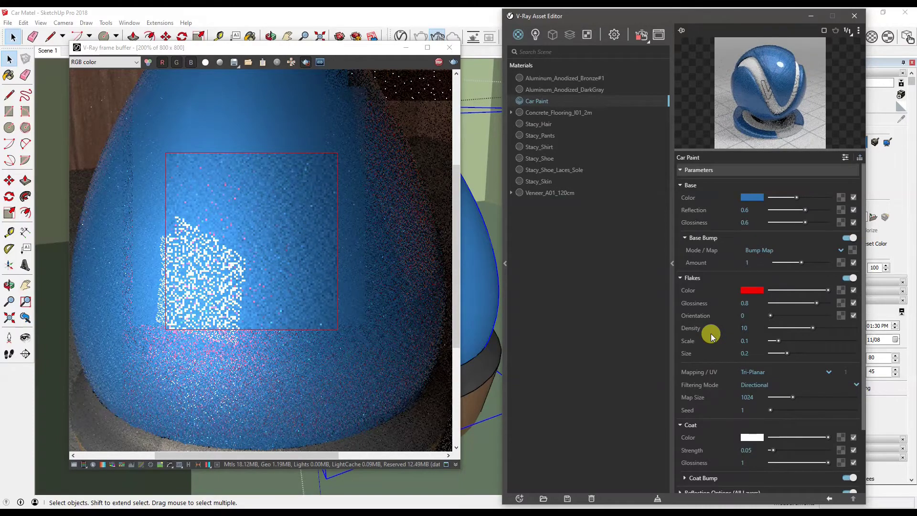
{"action": "scroll", "coordinate": [279, 255], "scroll_direction": "down", "scroll_amount": 2}
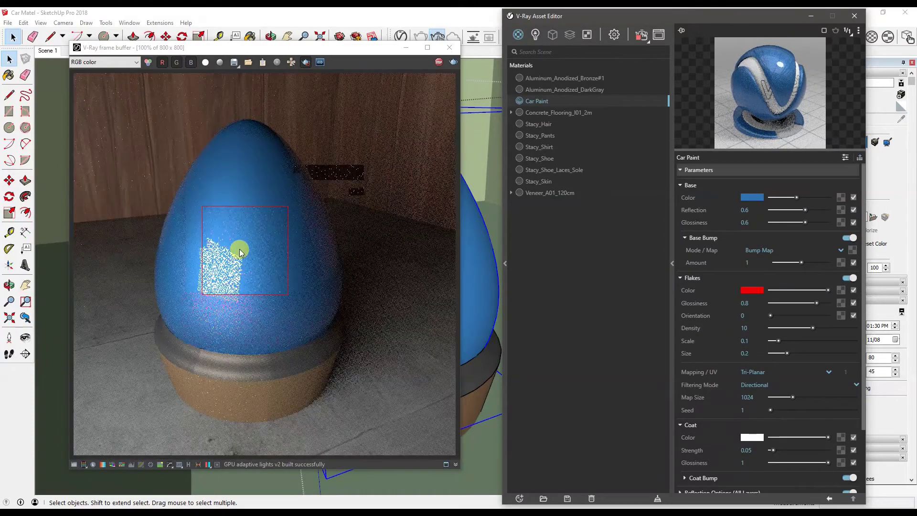
{"action": "scroll", "coordinate": [239, 248], "scroll_direction": "up", "scroll_amount": 2}
{"action": "scroll", "coordinate": [252, 252], "scroll_direction": "down", "scroll_amount": 2}
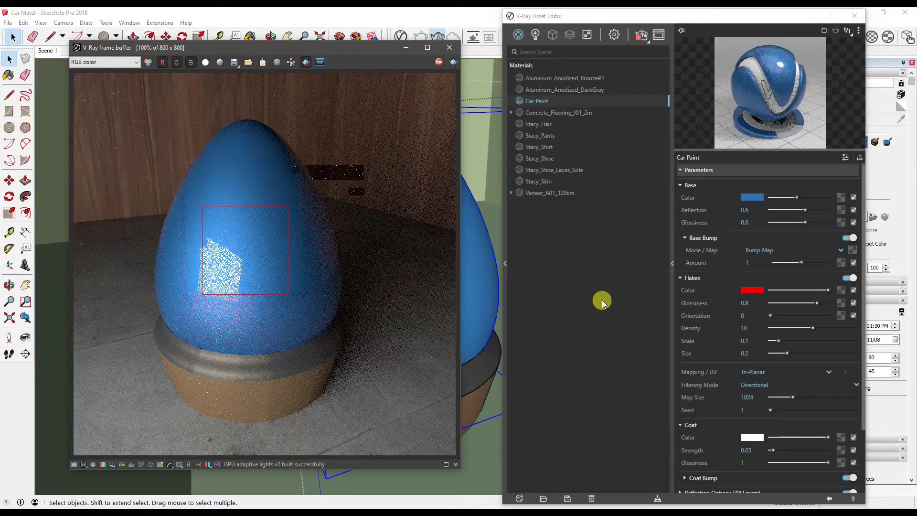
{"action": "scroll", "coordinate": [238, 239], "scroll_direction": "up", "scroll_amount": 2}
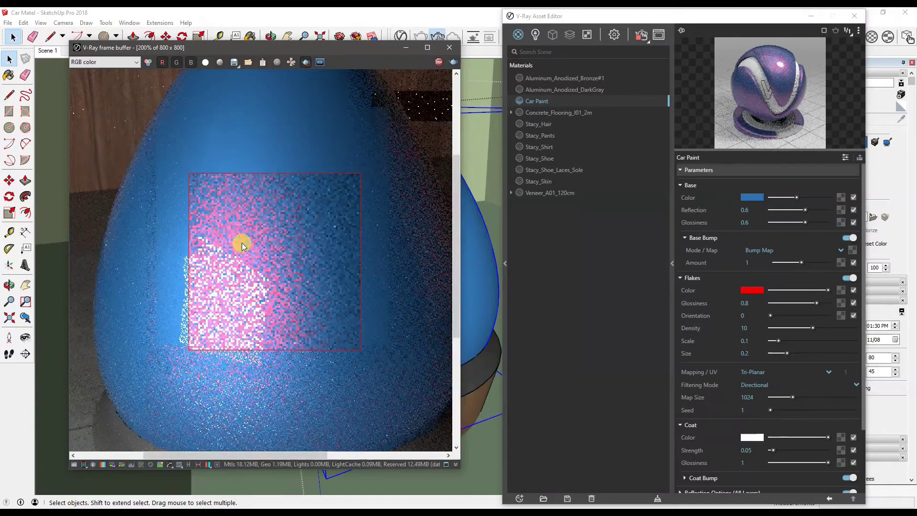
{"action": "scroll", "coordinate": [242, 223], "scroll_direction": "up", "scroll_amount": 2}
{"action": "scroll", "coordinate": [238, 239], "scroll_direction": "down", "scroll_amount": 2}
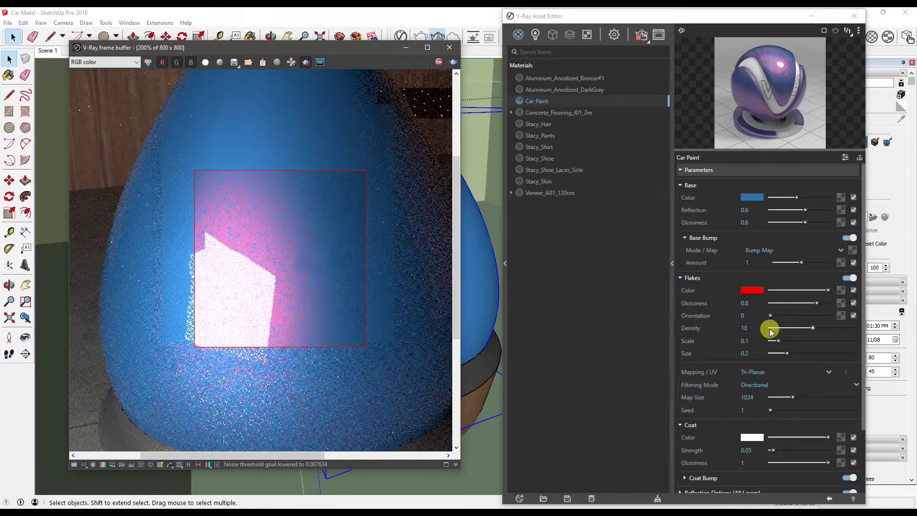
Reset the flakes Density to 4 and check the render region.
{"action": "left_click_drag", "start_coordinate": [752, 328], "coordinate": [731, 330]}
{"action": "type", "text": "4"}
{"action": "key", "text": "Return"}
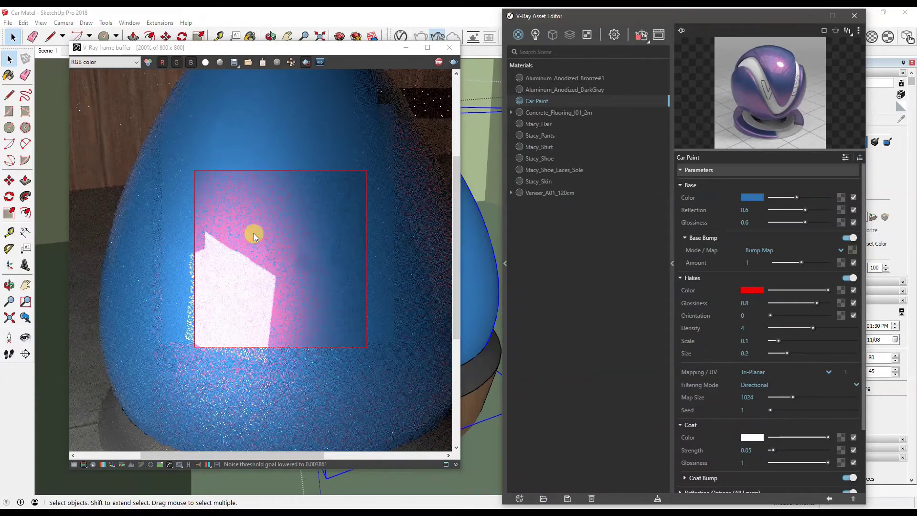
{"action": "scroll", "coordinate": [254, 233], "scroll_direction": "up", "scroll_amount": 1}
{"action": "scroll", "coordinate": [321, 267], "scroll_direction": "down", "scroll_amount": 1}
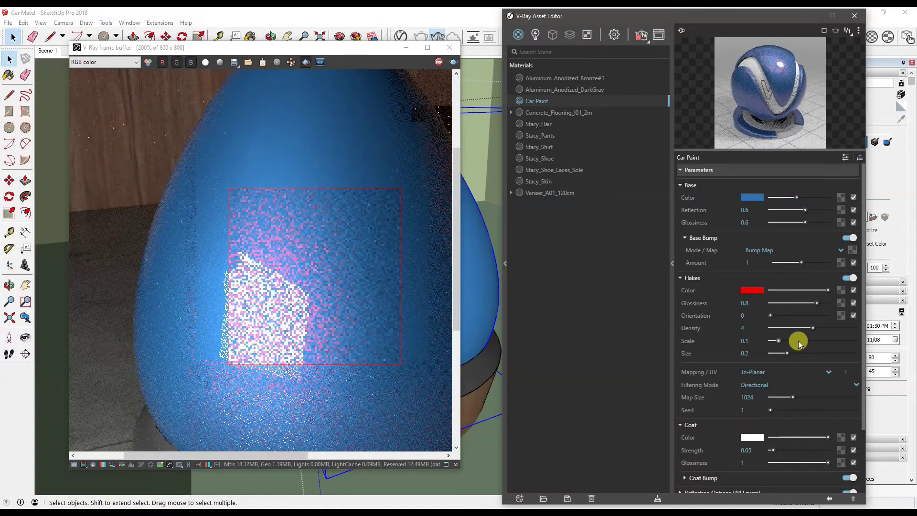
Raise the flakes Scale to 1 and check the result inside the render region.
{"action": "left_click_drag", "start_coordinate": [800, 344], "coordinate": [864, 334]}
{"action": "left_click", "coordinate": [743, 341]}
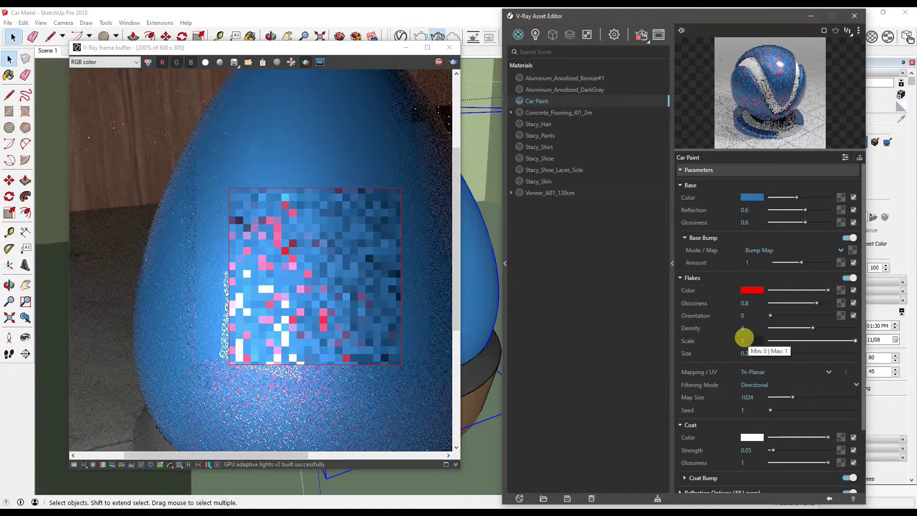
{"action": "double_click", "coordinate": [308, 295]}
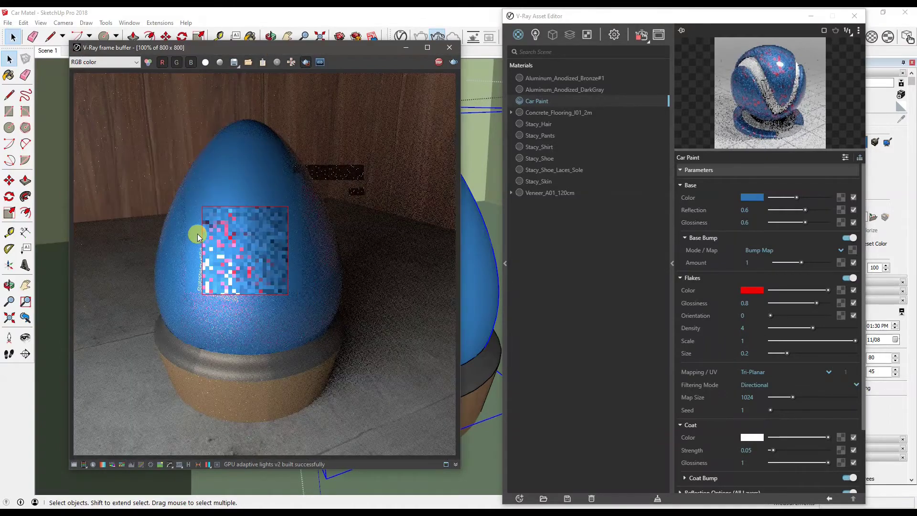
{"action": "scroll", "coordinate": [197, 234], "scroll_direction": "up", "scroll_amount": 1}
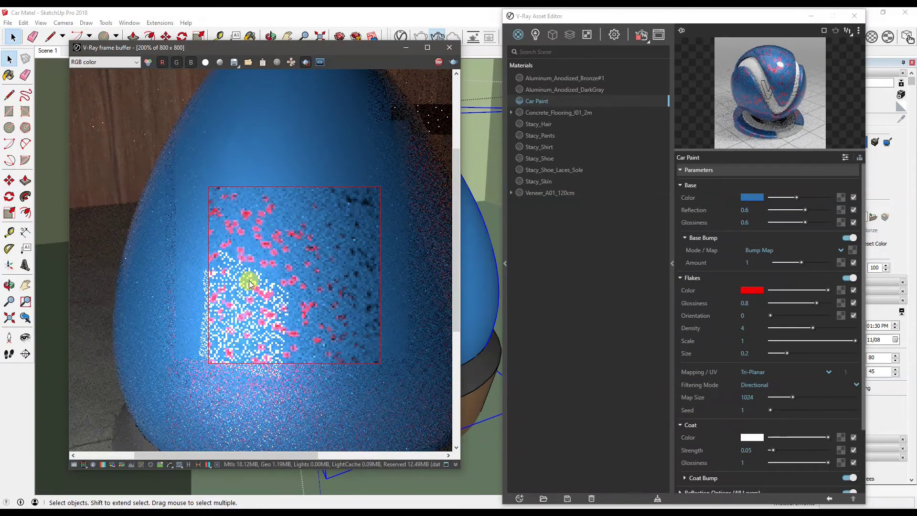
Turn off the render region and examine the scaled flakes across the whole egg and up close.
{"action": "left_click", "coordinate": [306, 61]}
{"action": "scroll", "coordinate": [308, 172], "scroll_direction": "down", "scroll_amount": 2}
{"action": "scroll", "coordinate": [269, 213], "scroll_direction": "up", "scroll_amount": 1}
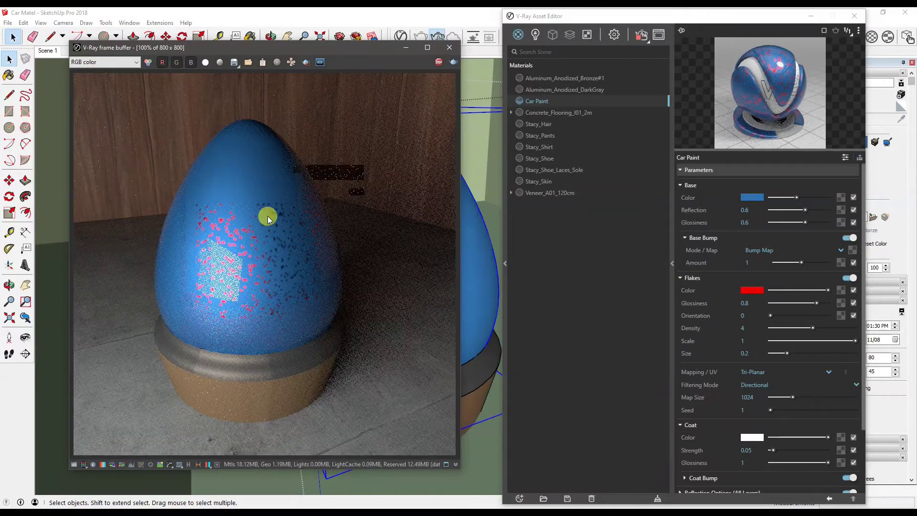
{"action": "scroll", "coordinate": [206, 213], "scroll_direction": "up", "scroll_amount": 1}
{"action": "middle_click_drag", "start_coordinate": [243, 239], "coordinate": [242, 246]}
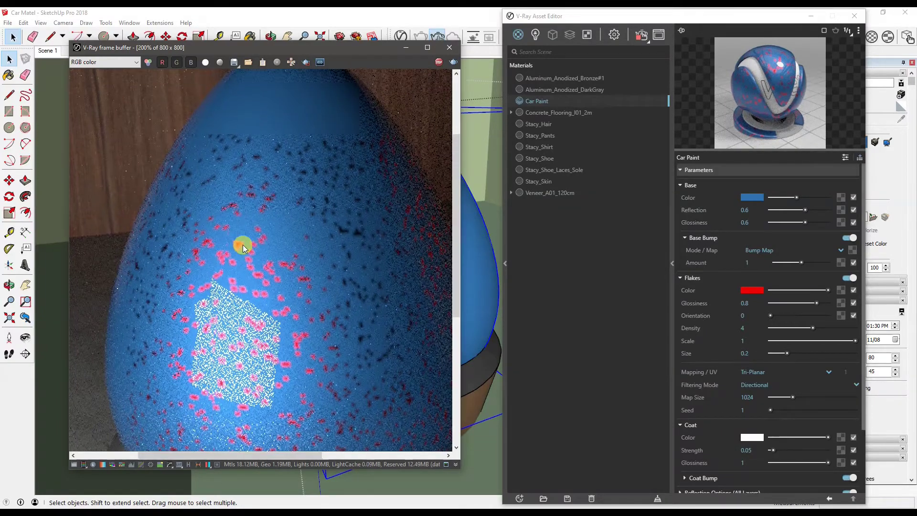
{"action": "middle_click_drag", "start_coordinate": [271, 203], "coordinate": [245, 206]}
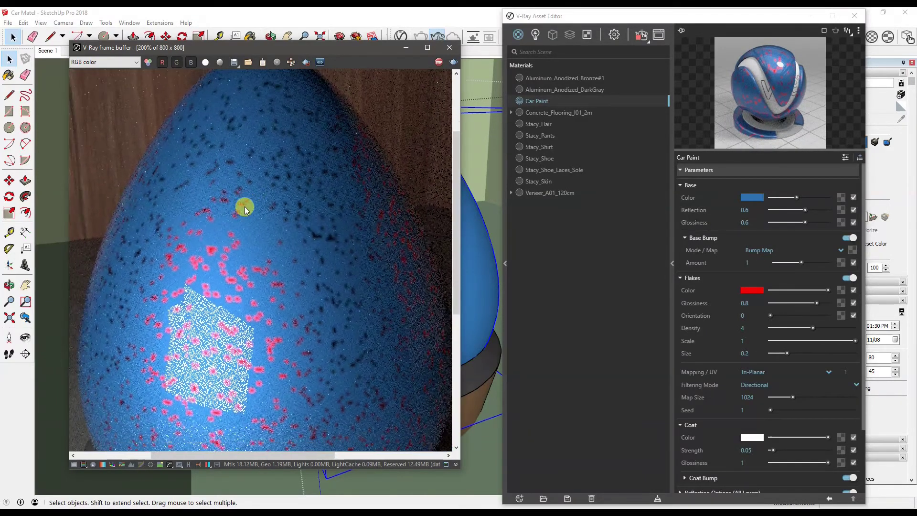
{"action": "scroll", "coordinate": [245, 207], "scroll_direction": "down", "scroll_amount": 1}
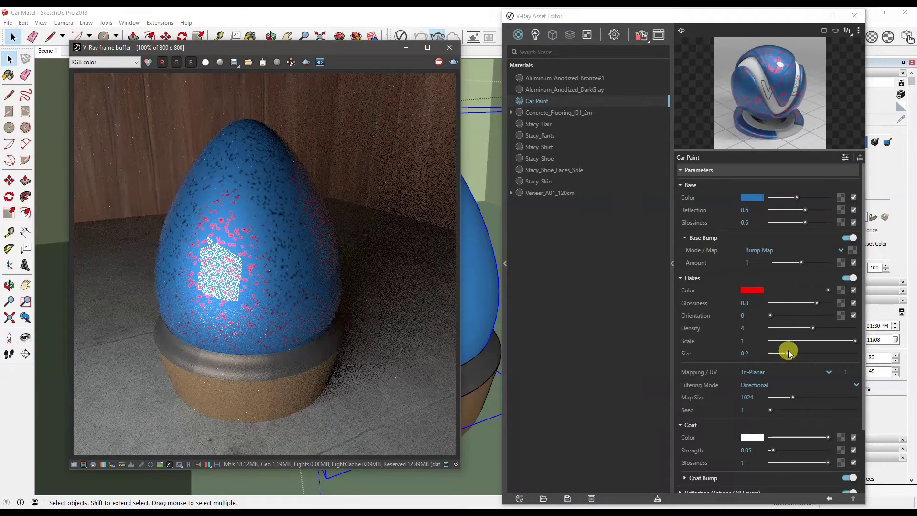
{"action": "scroll", "coordinate": [228, 215], "scroll_direction": "up", "scroll_amount": 2}
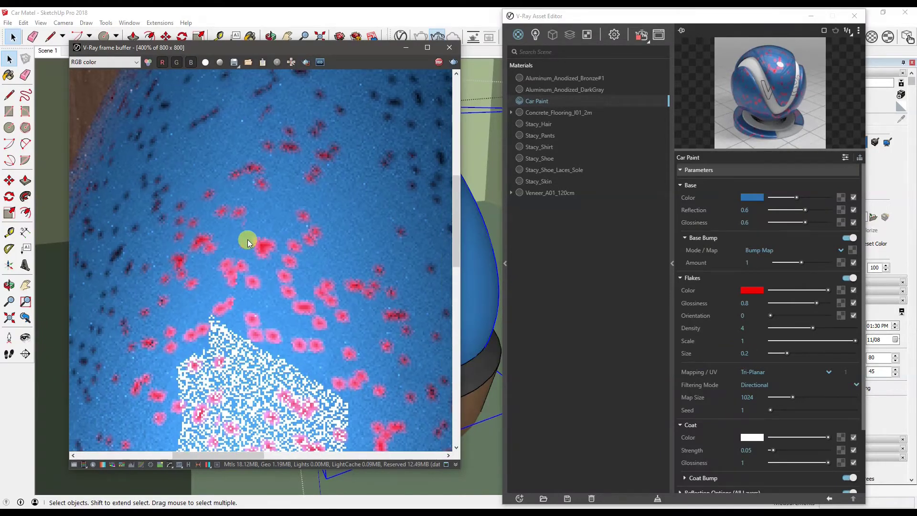
{"action": "scroll", "coordinate": [242, 237], "scroll_direction": "down", "scroll_amount": 2}
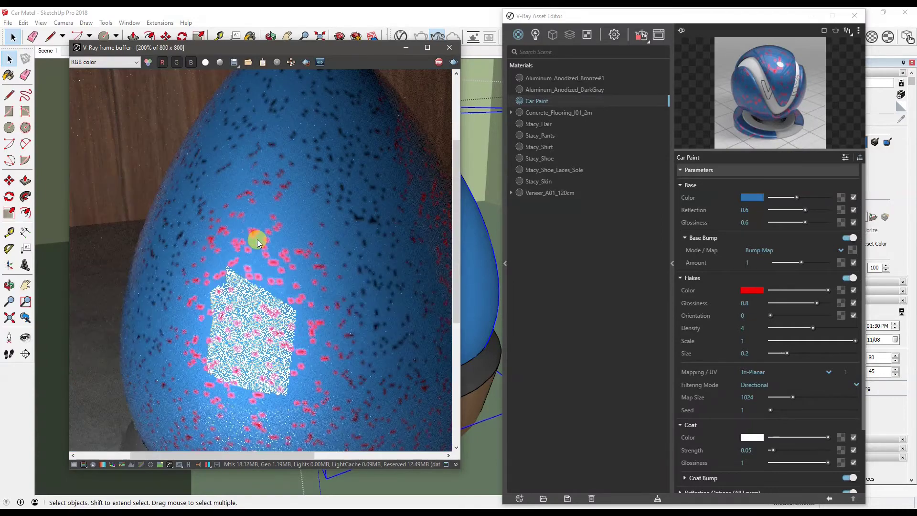
Increase the flakes Size to 0.79 and inspect the egg's highlight and upper surface for its effect.
{"action": "left_click_drag", "start_coordinate": [812, 354], "coordinate": [839, 353]}
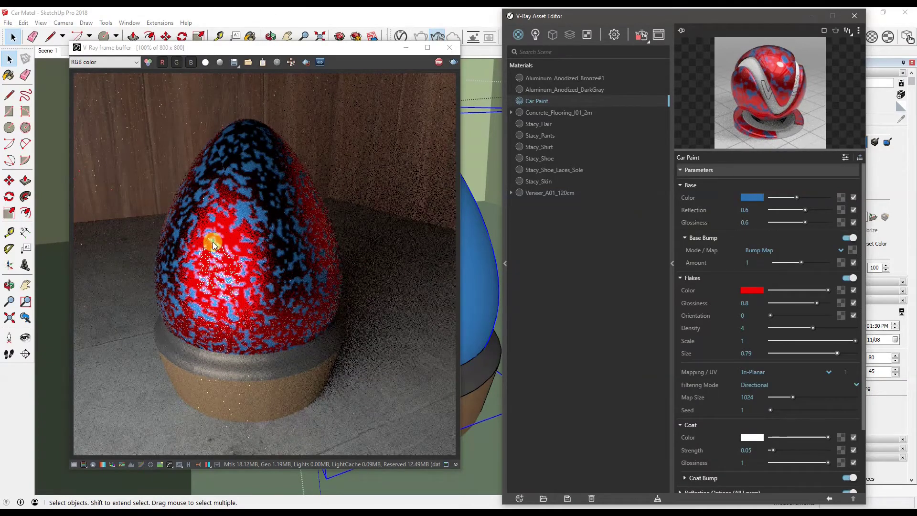
{"action": "scroll", "coordinate": [214, 202], "scroll_direction": "up", "scroll_amount": 1}
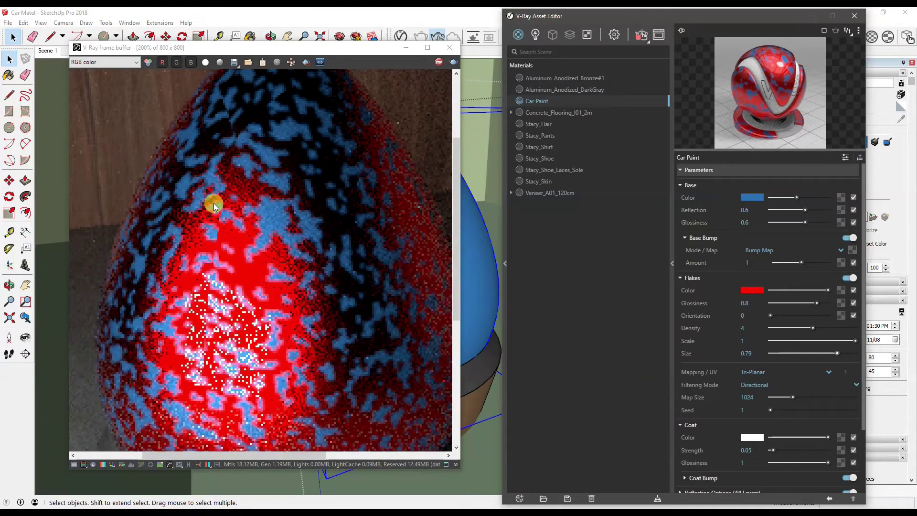
{"action": "middle_click_drag", "start_coordinate": [213, 202], "coordinate": [250, 226]}
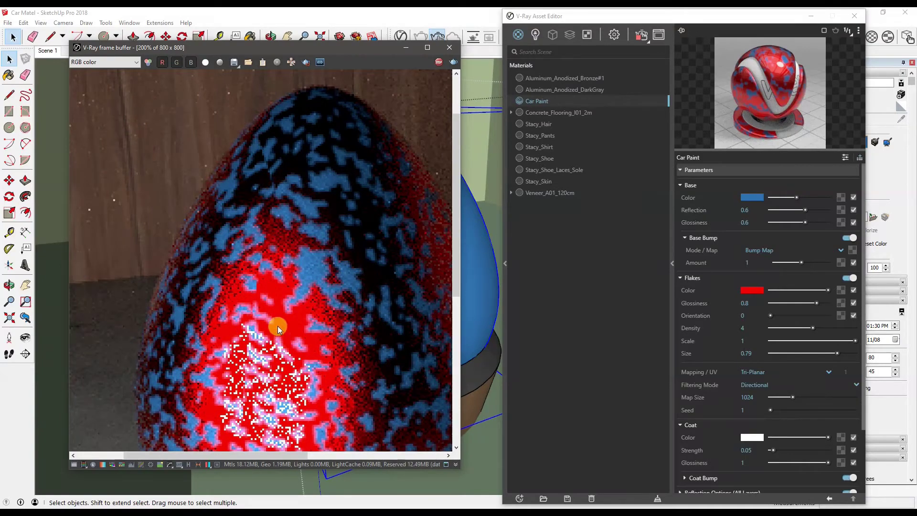
{"action": "scroll", "coordinate": [246, 273], "scroll_direction": "down", "scroll_amount": 1}
{"action": "scroll", "coordinate": [210, 237], "scroll_direction": "up", "scroll_amount": 1}
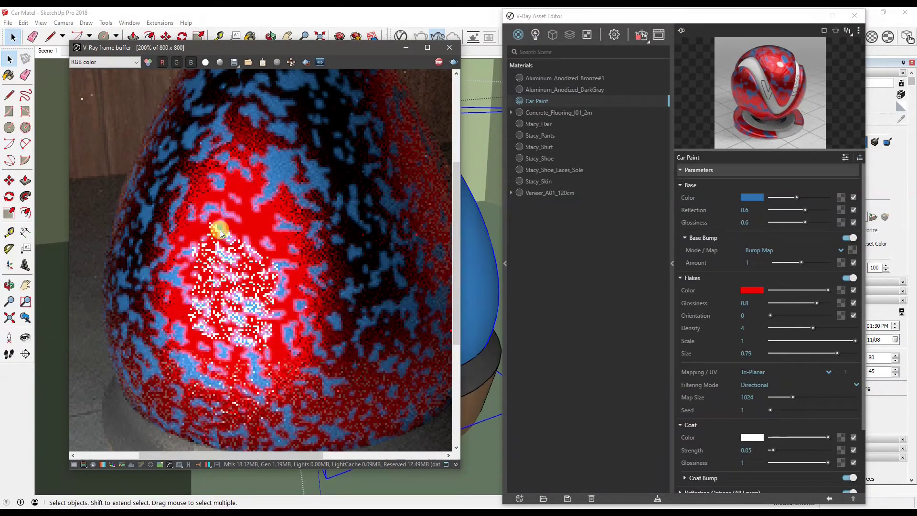
{"action": "scroll", "coordinate": [226, 182], "scroll_direction": "up", "scroll_amount": 1}
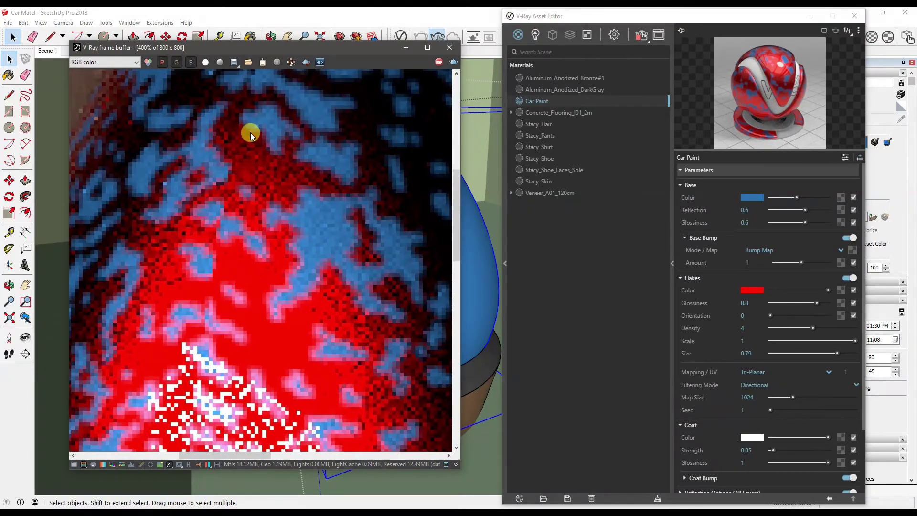
{"action": "scroll", "coordinate": [241, 251], "scroll_direction": "down", "scroll_amount": 2}
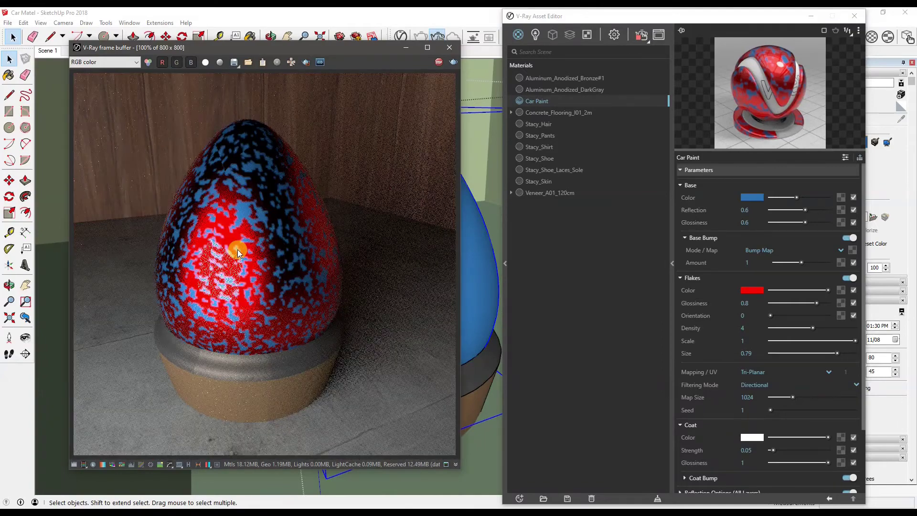
{"action": "scroll", "coordinate": [223, 141], "scroll_direction": "up", "scroll_amount": 2}
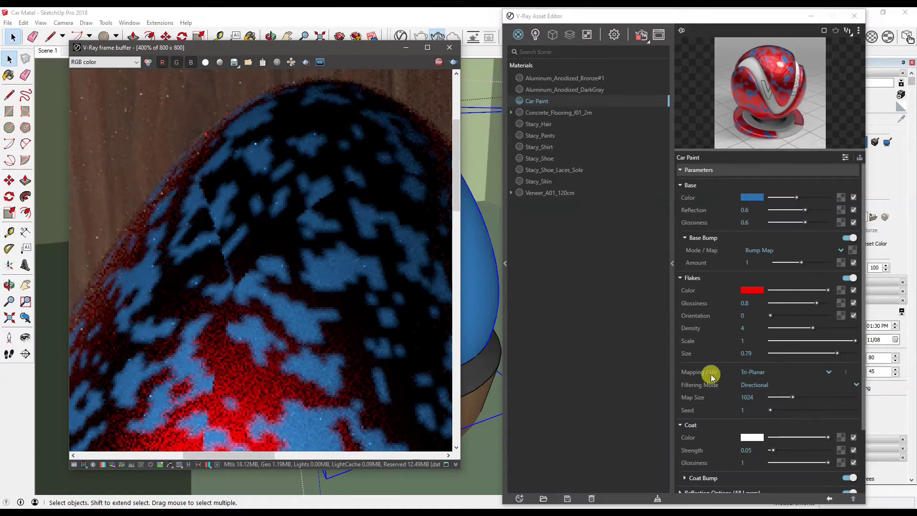
Inspect the tri-planar flake pattern on the egg and switch the flakes' Mapping / UV to Mapping Channel.
{"action": "left_click", "coordinate": [762, 373]}
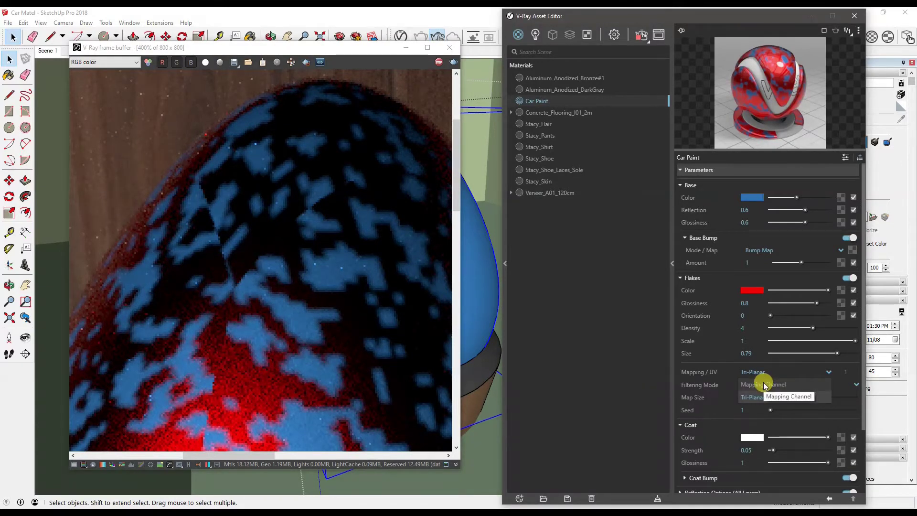
{"action": "scroll", "coordinate": [205, 285], "scroll_direction": "down", "scroll_amount": 4}
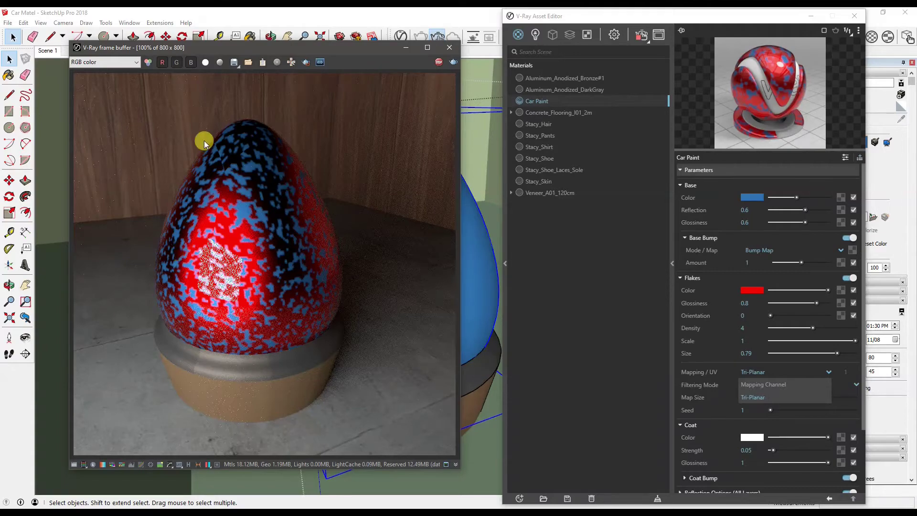
{"action": "scroll", "coordinate": [224, 139], "scroll_direction": "up", "scroll_amount": 1}
{"action": "middle_click_drag", "start_coordinate": [225, 137], "coordinate": [222, 164]}
{"action": "middle_click_drag", "start_coordinate": [287, 224], "coordinate": [271, 152]}
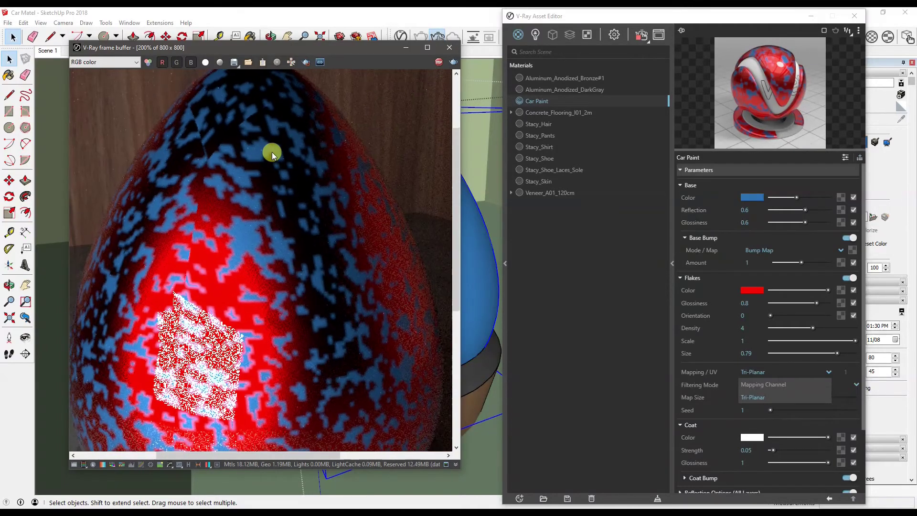
{"action": "mouse_move", "coordinate": [291, 48]}
{"action": "left_mouse_down"}
{"action": "mouse_move", "coordinate": [256, 339]}
{"action": "mouse_move", "coordinate": [305, 64]}
{"action": "left_mouse_up"}
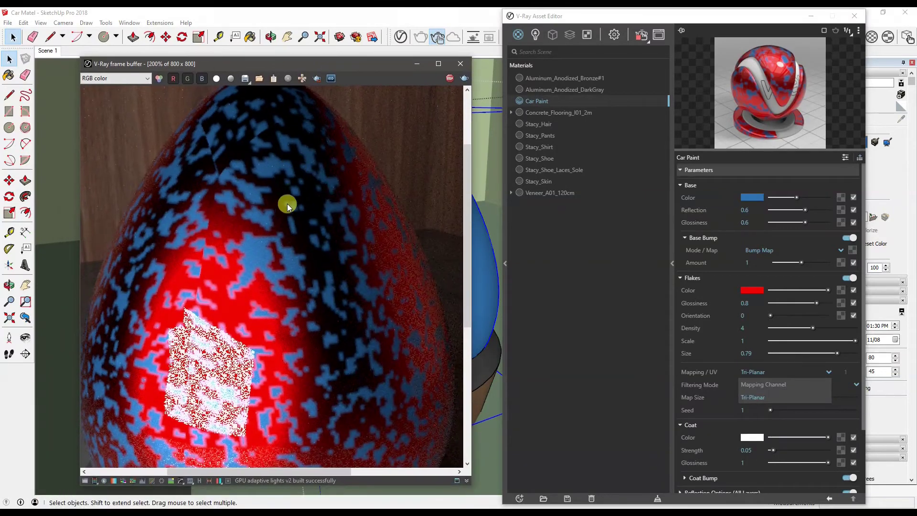
{"action": "scroll", "coordinate": [284, 206], "scroll_direction": "down", "scroll_amount": 1}
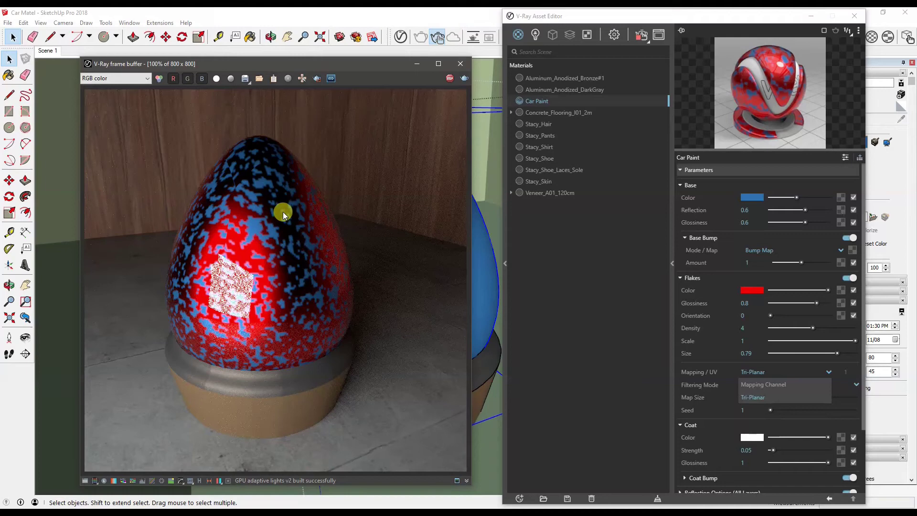
{"action": "left_click", "coordinate": [769, 386]}
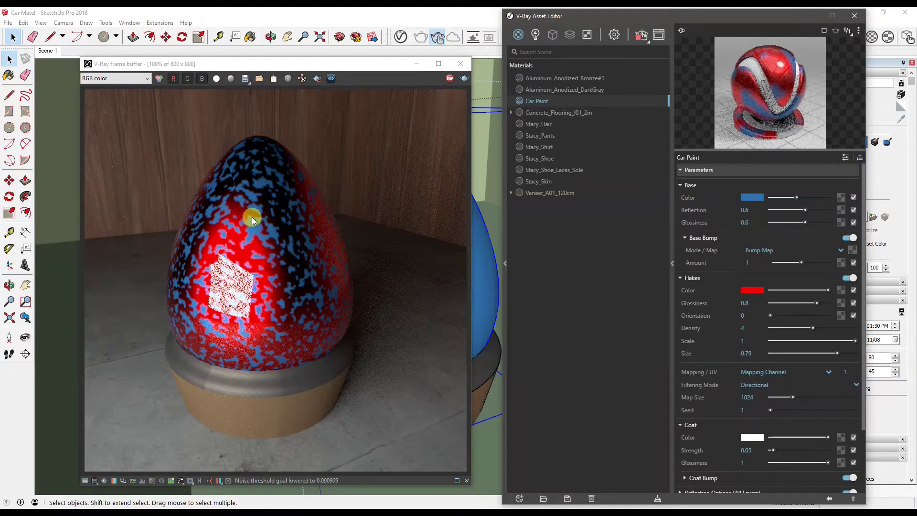
Check the mapping-channel flakes with a render region around the egg's upper part and in the full frame.
{"action": "scroll", "coordinate": [229, 187], "scroll_direction": "up", "scroll_amount": 1}
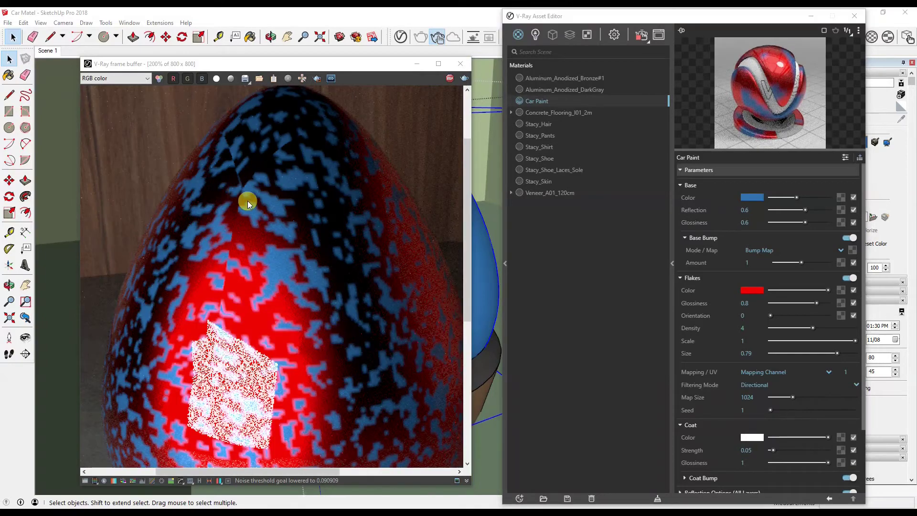
{"action": "left_click", "coordinate": [317, 78]}
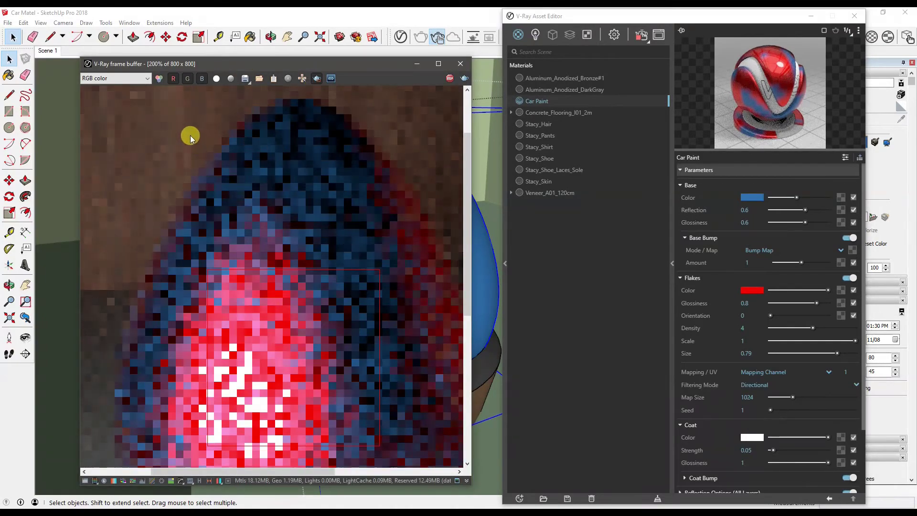
{"action": "left_click_drag", "start_coordinate": [190, 136], "coordinate": [385, 419]}
{"action": "scroll", "coordinate": [285, 280], "scroll_direction": "down", "scroll_amount": 1}
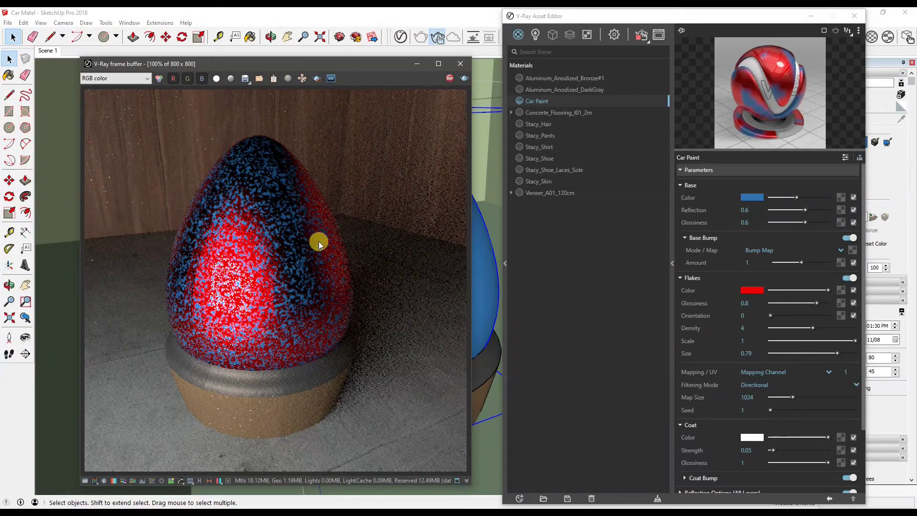
Review the flakes' Filtering Mode options, Simple and Directional, and keep Directional.
{"action": "left_click", "coordinate": [756, 389]}
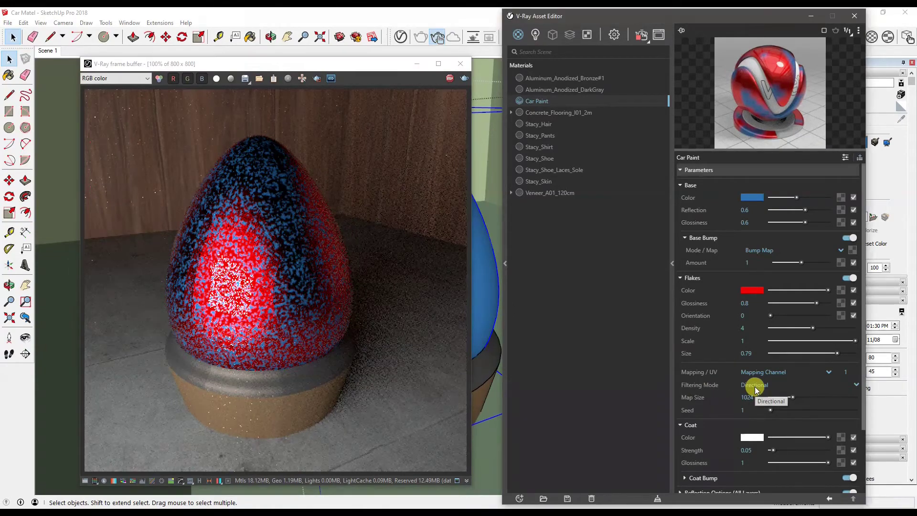
{"action": "left_click", "coordinate": [756, 389]}
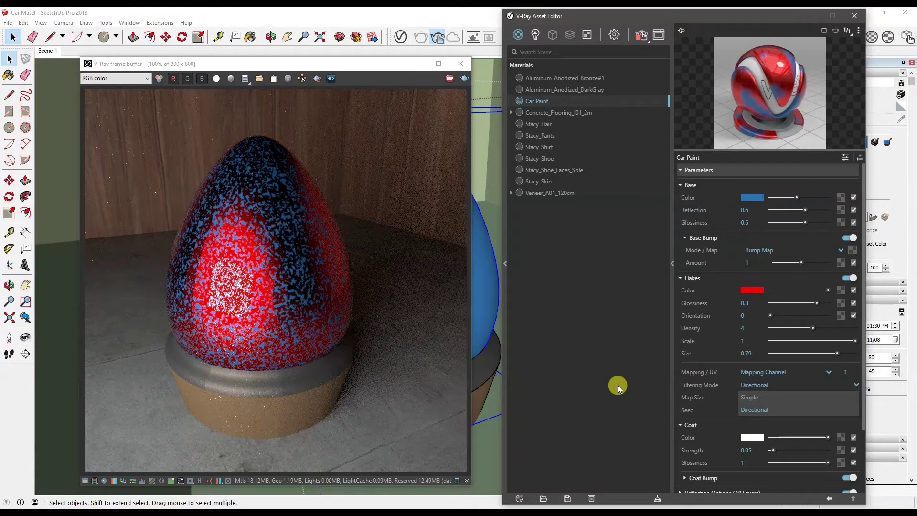
{"action": "left_click", "coordinate": [617, 385]}
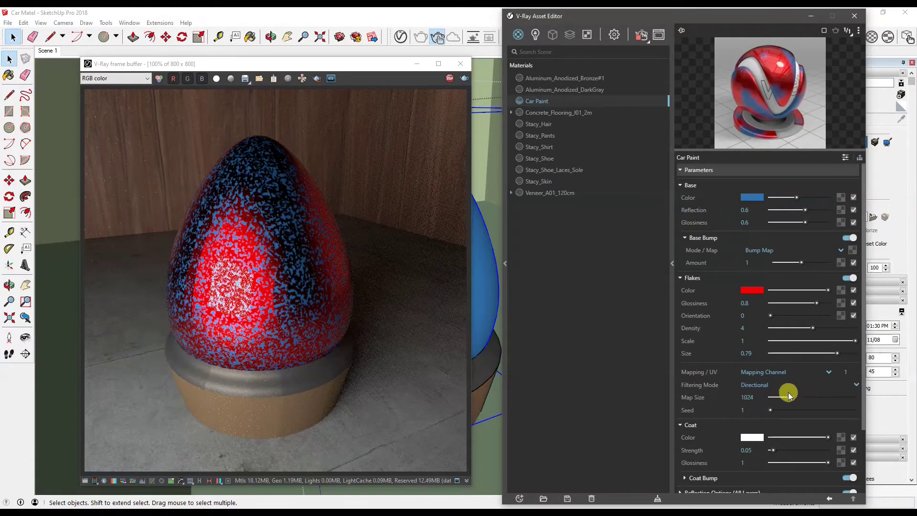
{"action": "left_click", "coordinate": [754, 385]}
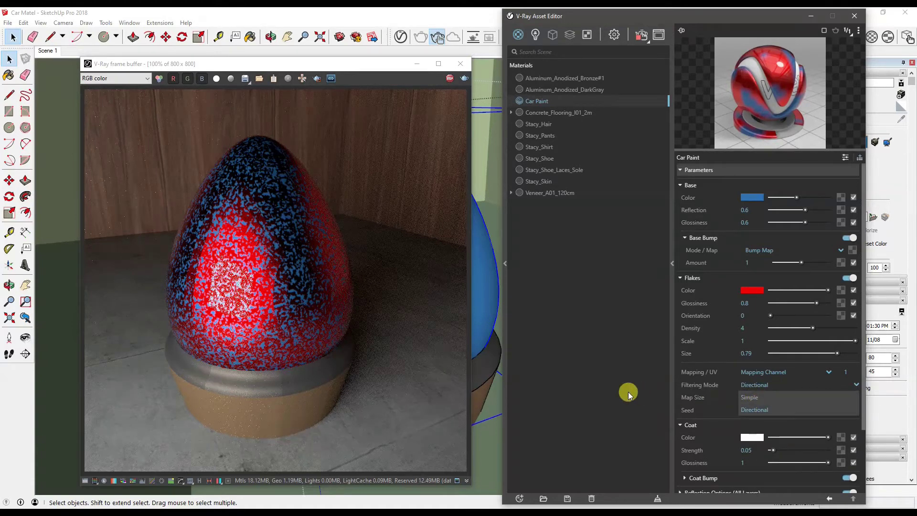
{"action": "left_click", "coordinate": [754, 411]}
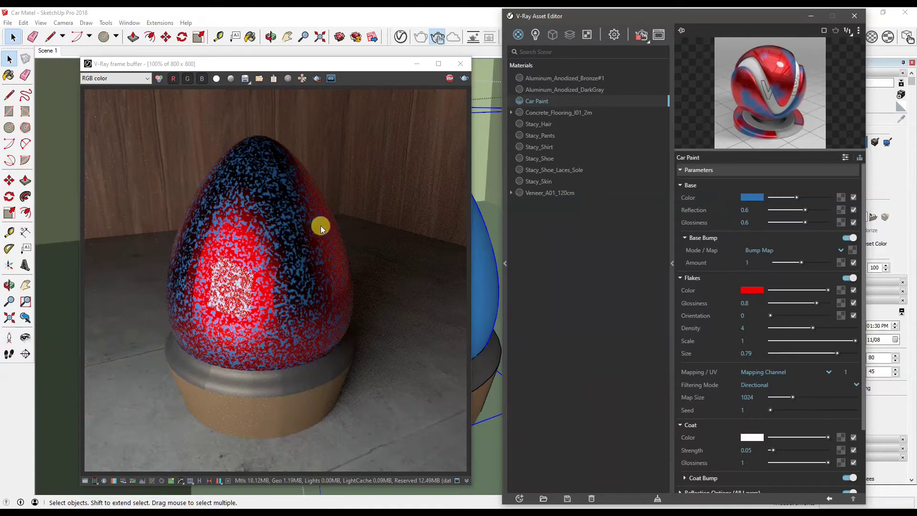
Examine the flake pattern near the egg's highlight and tip with directional filtering, and review the remaining flakes parameters.
{"action": "scroll", "coordinate": [215, 225], "scroll_direction": "up", "scroll_amount": 2}
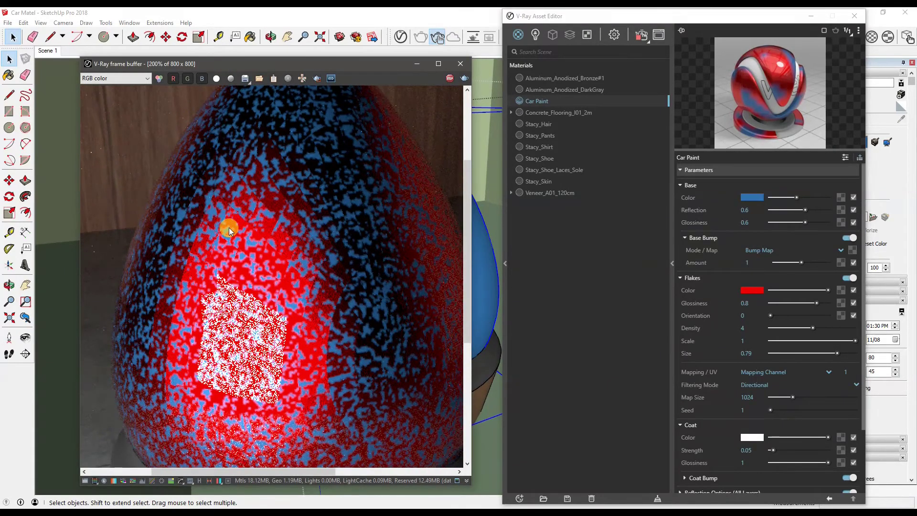
{"action": "scroll", "coordinate": [228, 227], "scroll_direction": "down", "scroll_amount": 2}
{"action": "scroll", "coordinate": [769, 428], "scroll_direction": "down", "scroll_amount": 3}
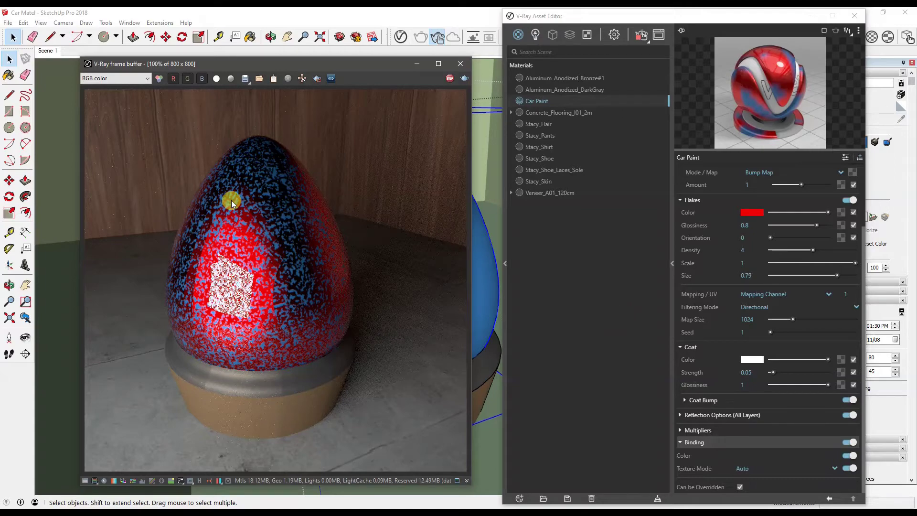
{"action": "scroll", "coordinate": [234, 210], "scroll_direction": "up", "scroll_amount": 2}
{"action": "middle_click_drag", "start_coordinate": [238, 223], "coordinate": [256, 270]}
{"action": "scroll", "coordinate": [256, 271], "scroll_direction": "down", "scroll_amount": 1}
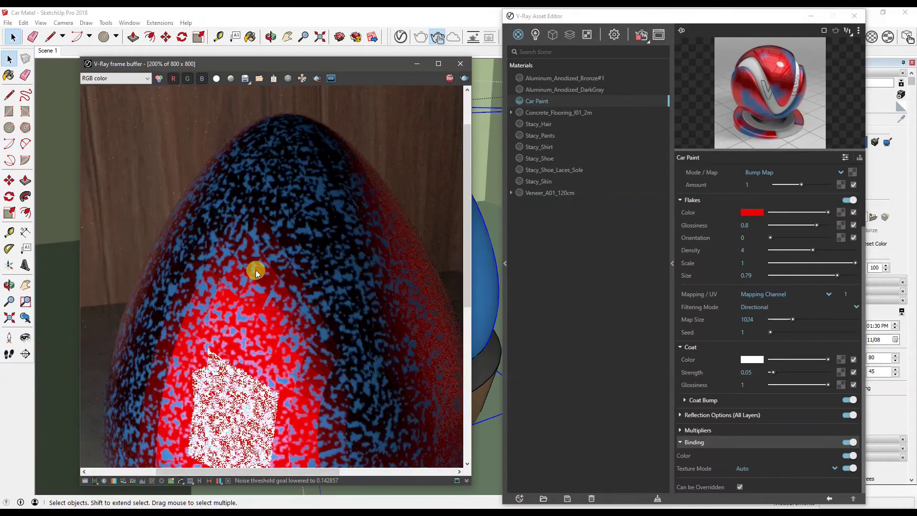
{"action": "scroll", "coordinate": [255, 271], "scroll_direction": "down", "scroll_amount": 1}
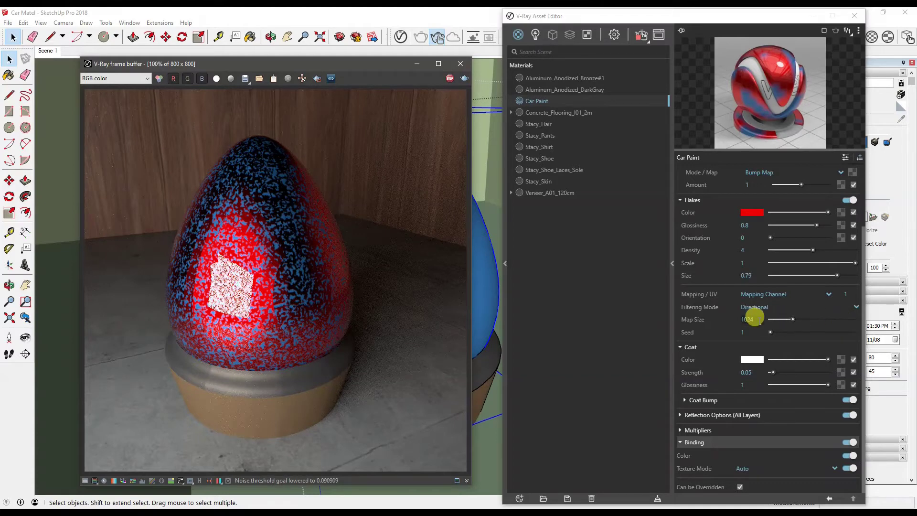
Reveal the frame buffer's render history and save the current egg render to it.
{"action": "left_click", "coordinate": [754, 318]}
{"action": "left_click", "coordinate": [753, 318]}
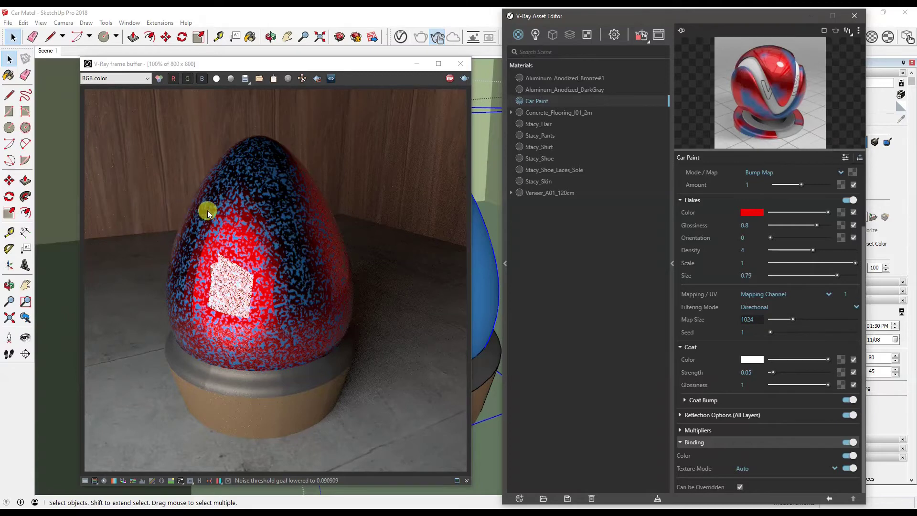
{"action": "left_click", "coordinate": [252, 211]}
{"action": "left_click_drag", "start_coordinate": [314, 69], "coordinate": [401, 65]}
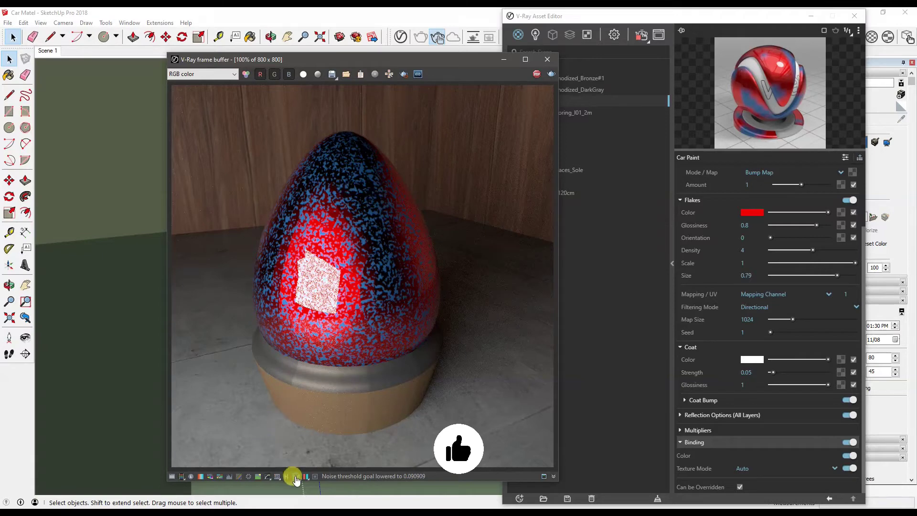
{"action": "left_click", "coordinate": [286, 476]}
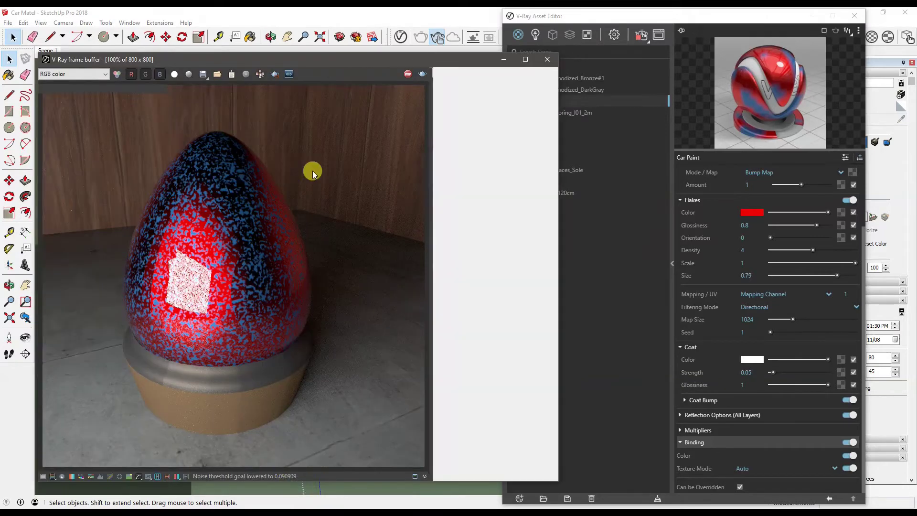
{"action": "left_click_drag", "start_coordinate": [315, 58], "coordinate": [407, 66]}
{"action": "left_click", "coordinate": [153, 86]}
{"action": "left_click_drag", "start_coordinate": [177, 69], "coordinate": [118, 39]}
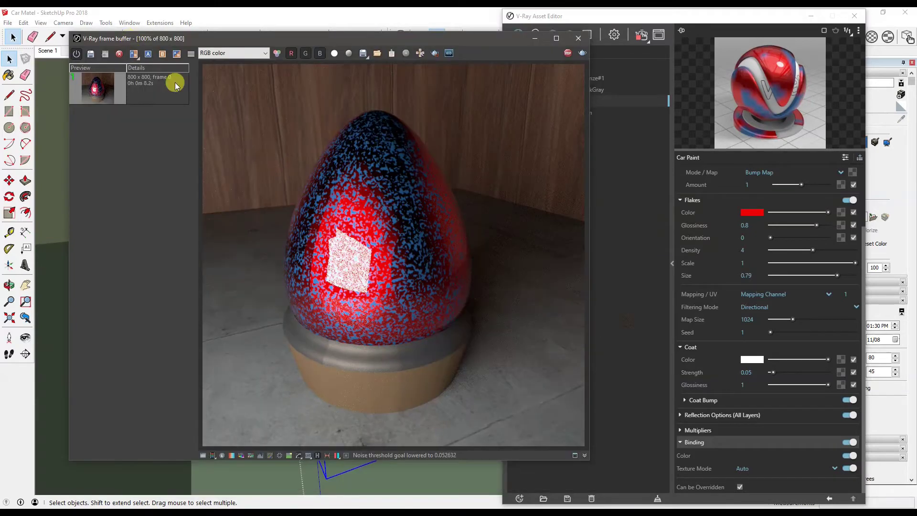
Set the flakes' Seed to 46535 and check the new pattern with a render region around the egg's upper part.
{"action": "left_click_drag", "start_coordinate": [790, 332], "coordinate": [831, 334]}
{"action": "left_click", "coordinate": [462, 240]}
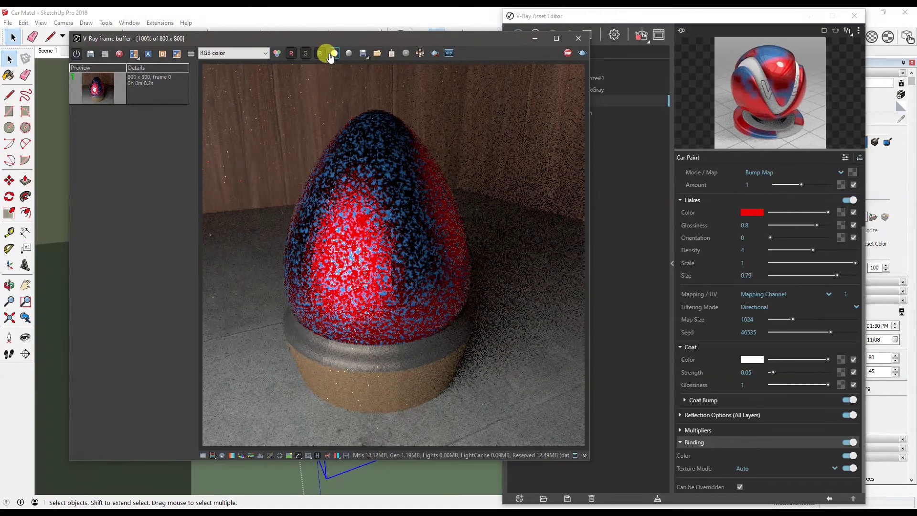
{"action": "left_click", "coordinate": [435, 53]}
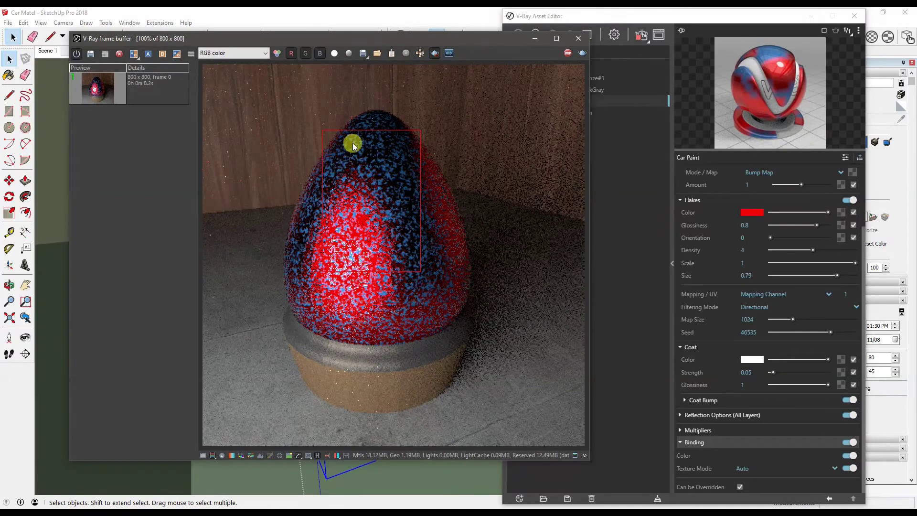
{"action": "scroll", "coordinate": [360, 171], "scroll_direction": "up", "scroll_amount": 1}
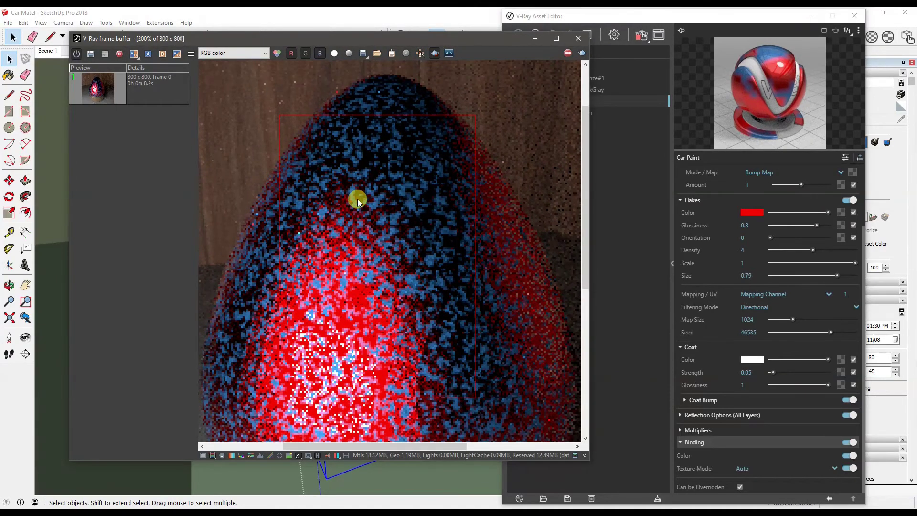
{"action": "scroll", "coordinate": [358, 201], "scroll_direction": "down", "scroll_amount": 1}
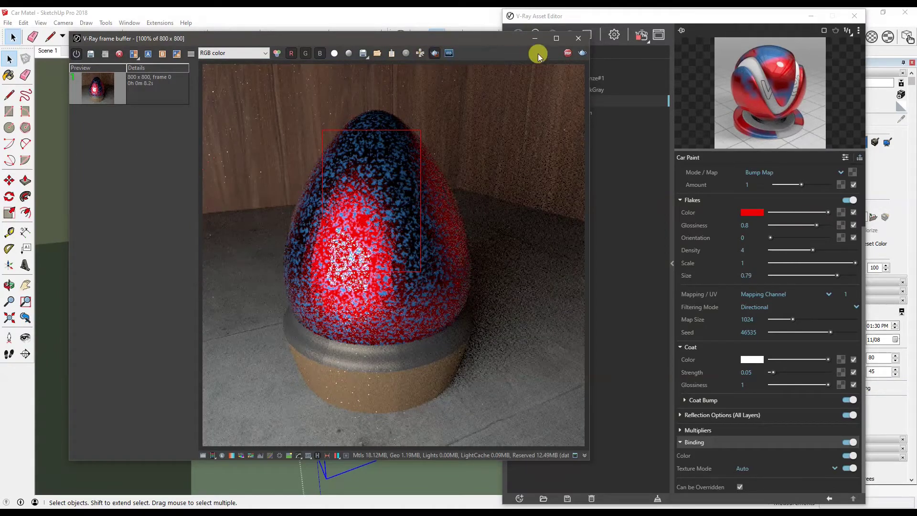
Stop the interactive render and save the new-seed result to the render history.
{"action": "left_click", "coordinate": [566, 54]}
{"action": "left_click", "coordinate": [110, 56]}
{"action": "left_click", "coordinate": [101, 86]}
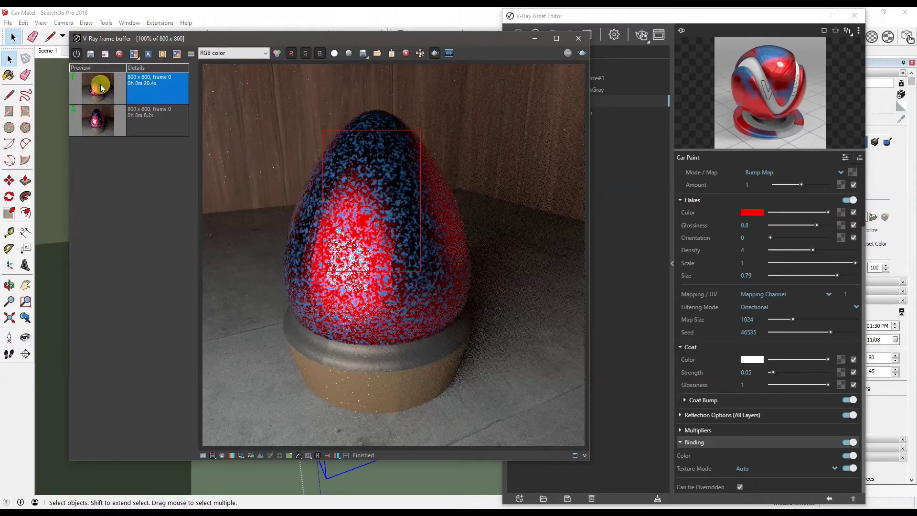
Compare the new-seed render as A with the earlier render as B, placing the divider across the egg's highlight.
{"action": "left_click", "coordinate": [148, 53]}
{"action": "left_click", "coordinate": [137, 119]}
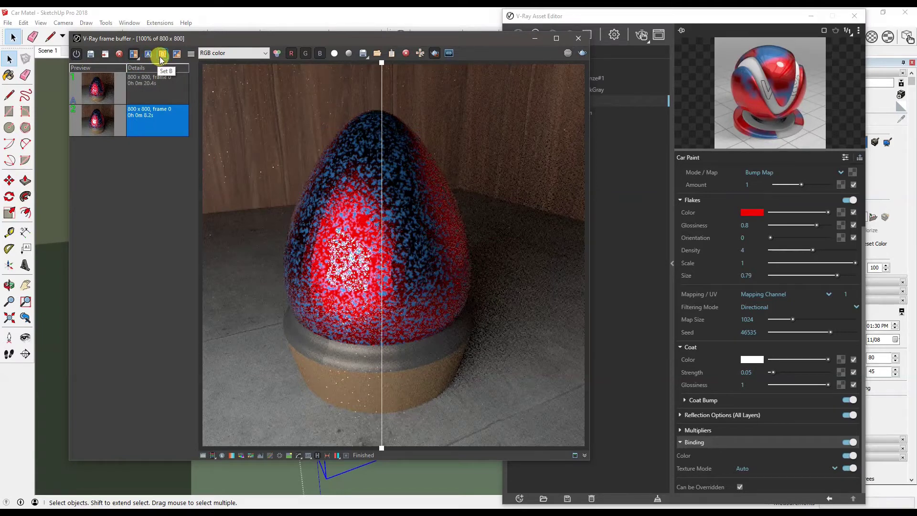
{"action": "left_click", "coordinate": [161, 55]}
{"action": "left_click_drag", "start_coordinate": [382, 450], "coordinate": [354, 396]}
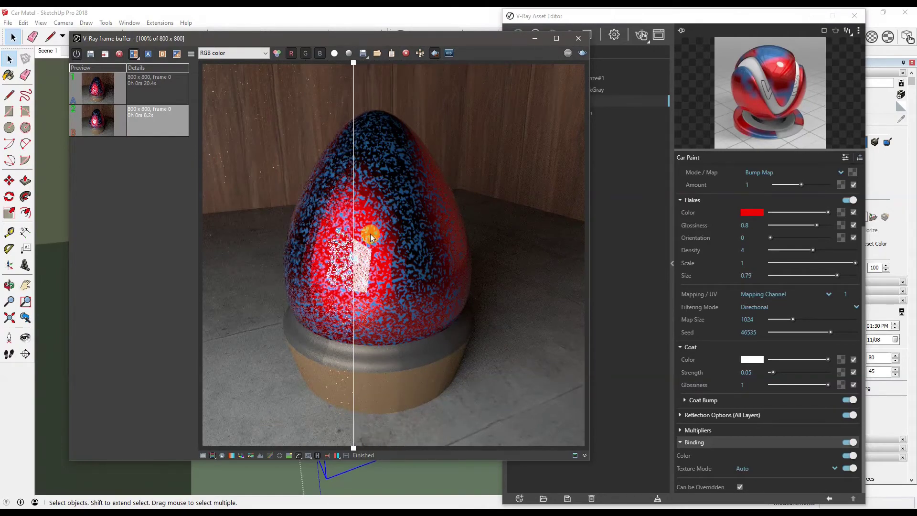
{"action": "scroll", "coordinate": [358, 176], "scroll_direction": "up", "scroll_amount": 2}
{"action": "scroll", "coordinate": [376, 201], "scroll_direction": "down", "scroll_amount": 2}
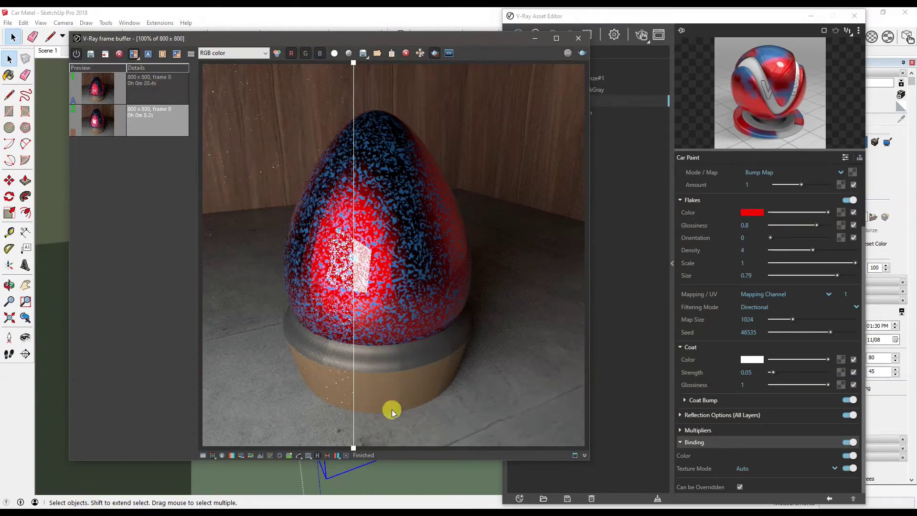
Turn off the A/B comparison and hide the render history.
{"action": "left_click", "coordinate": [317, 455]}
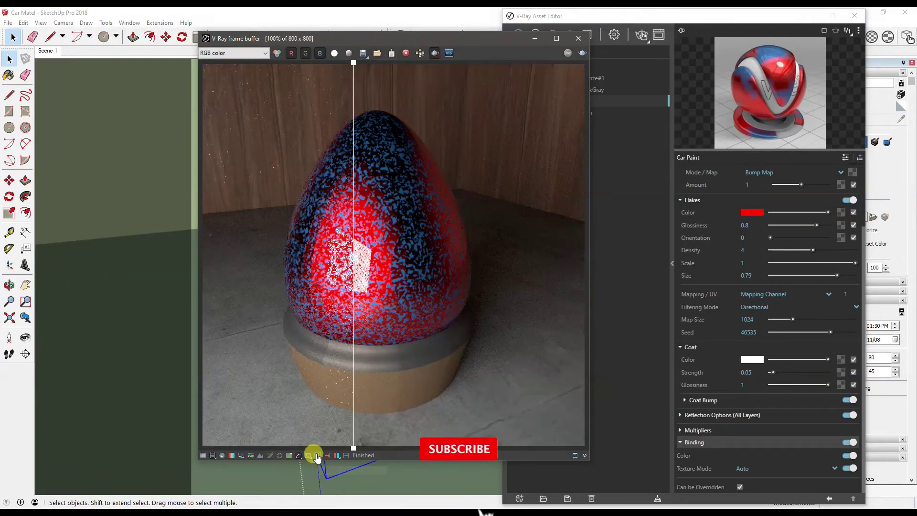
{"action": "left_click", "coordinate": [315, 455]}
{"action": "left_click", "coordinate": [133, 53]}
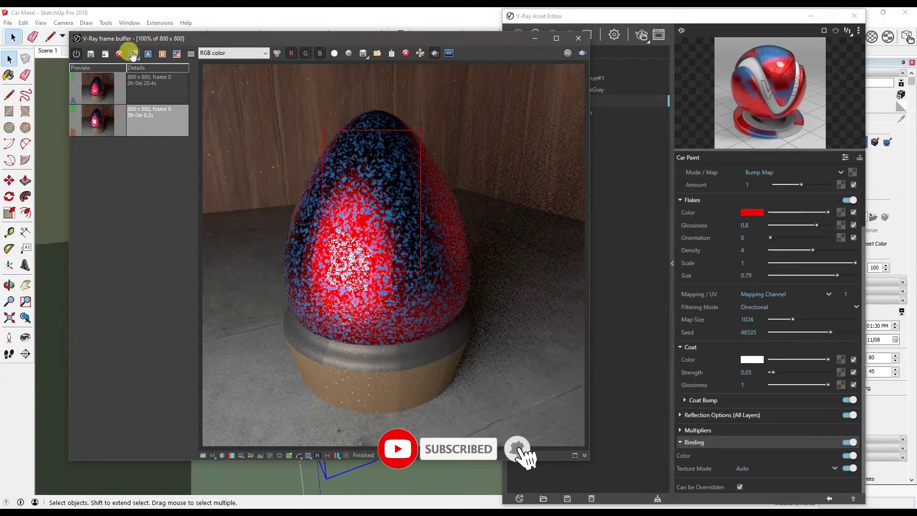
{"action": "left_click", "coordinate": [317, 455]}
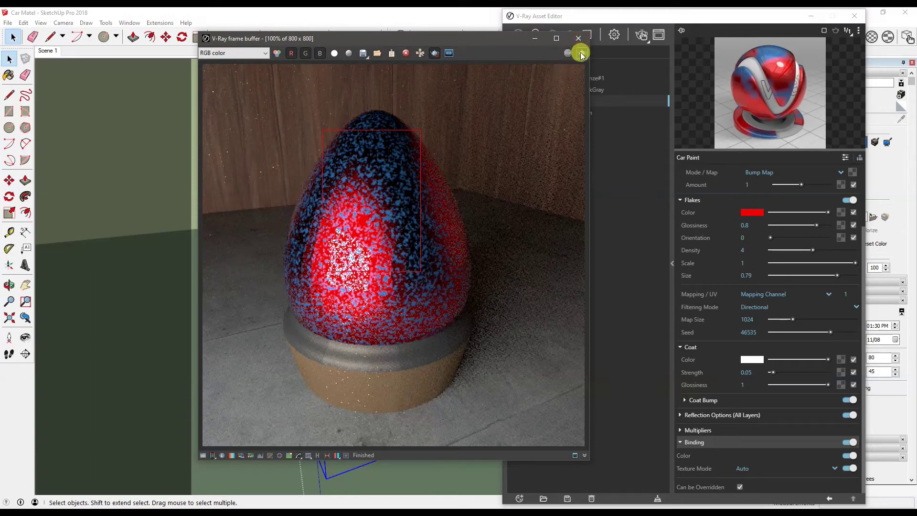
Set the Coat color to yellow (R 0.972, G 0.893, B 0.003) and the Coat Strength to 0.21.
{"action": "left_click", "coordinate": [748, 360]}
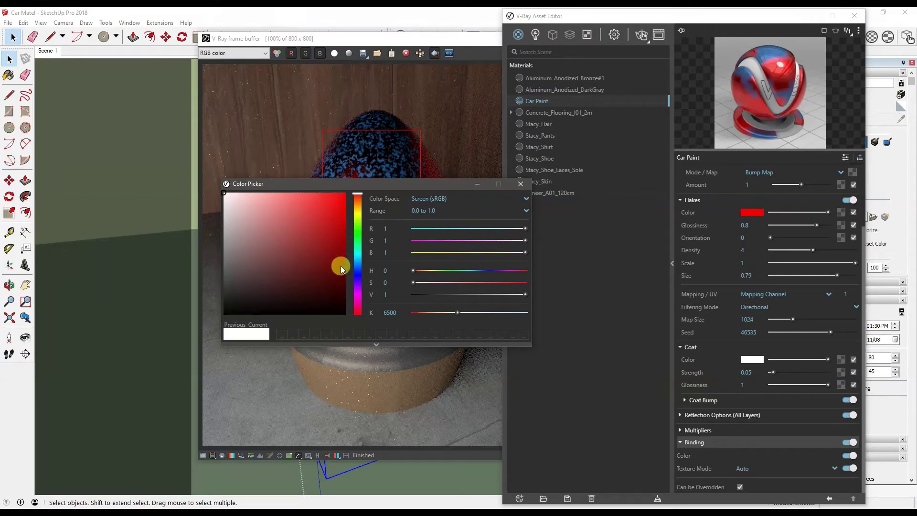
{"action": "left_click", "coordinate": [358, 211]}
{"action": "left_click", "coordinate": [345, 196]}
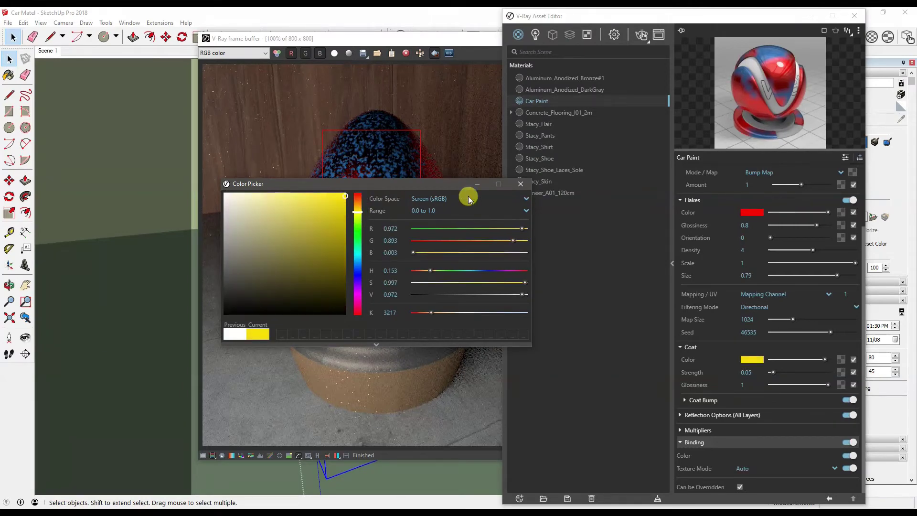
{"action": "left_click", "coordinate": [520, 184]}
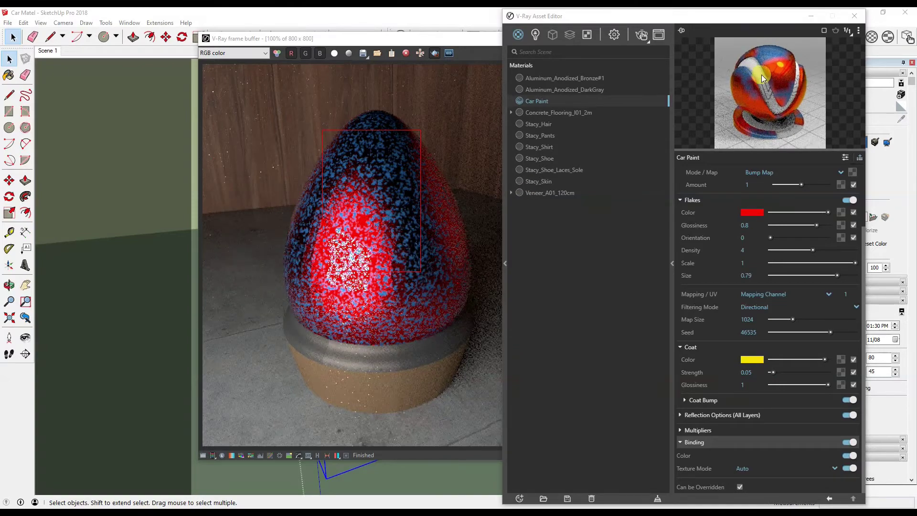
{"action": "left_click_drag", "start_coordinate": [737, 18], "coordinate": [751, 30]}
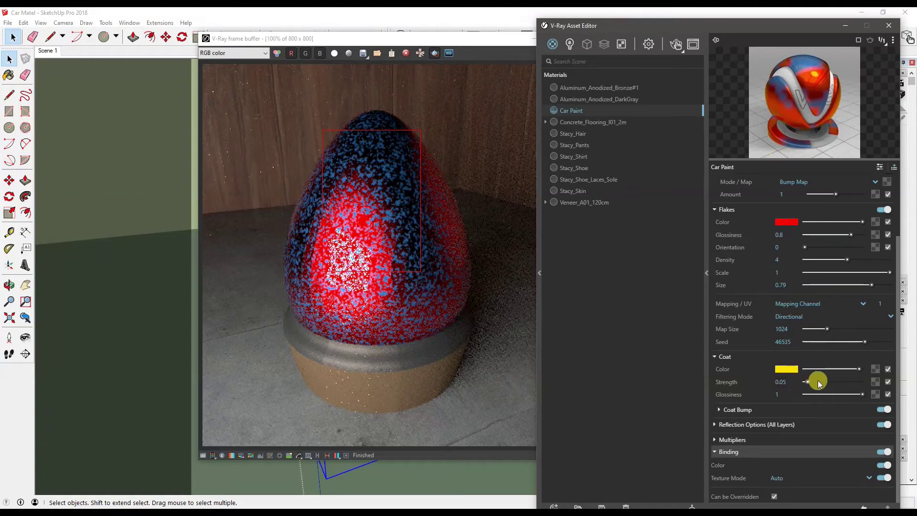
{"action": "left_click_drag", "start_coordinate": [842, 376], "coordinate": [817, 382]}
Render the yellow coat interactively, turn off the render region to check the whole egg, and stop the render.
{"action": "left_click", "coordinate": [471, 180]}
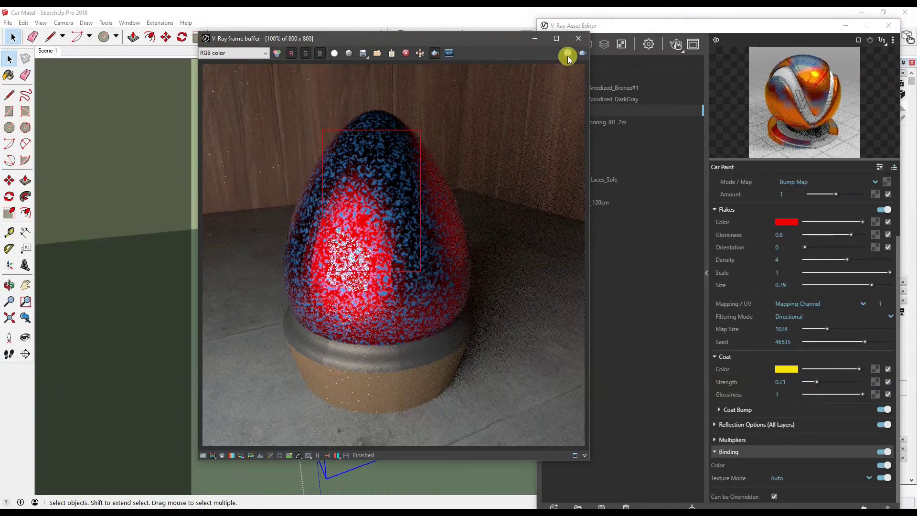
{"action": "left_click_drag", "start_coordinate": [506, 44], "coordinate": [368, 38]}
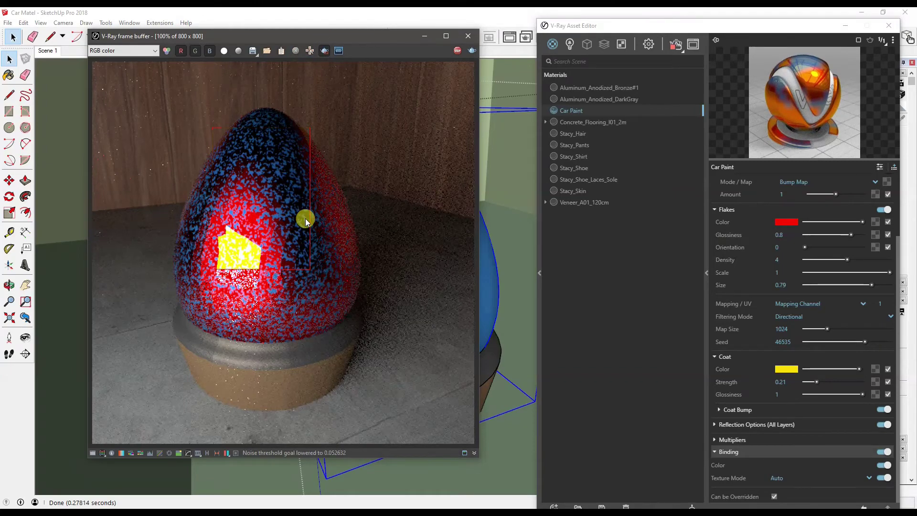
{"action": "left_click", "coordinate": [325, 50]}
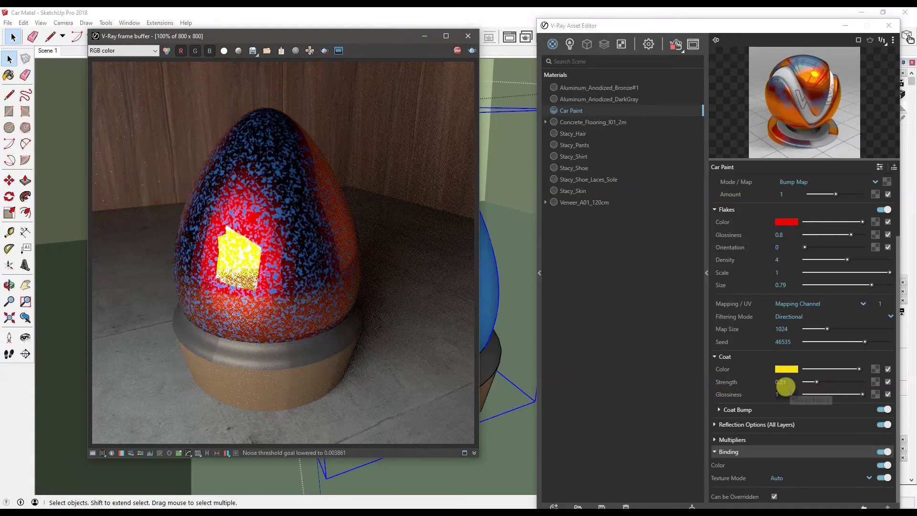
{"action": "left_click", "coordinate": [457, 51]}
Set the Coat Glossiness to 0 and check its effect on the egg with a short interactive render.
{"action": "left_click_drag", "start_coordinate": [862, 395], "coordinate": [804, 397]}
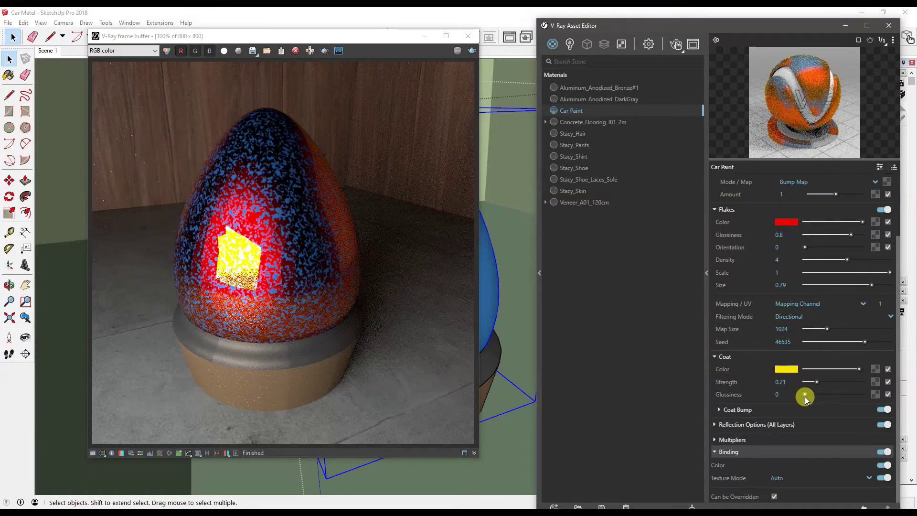
{"action": "scroll", "coordinate": [749, 234], "scroll_direction": "up", "scroll_amount": 3}
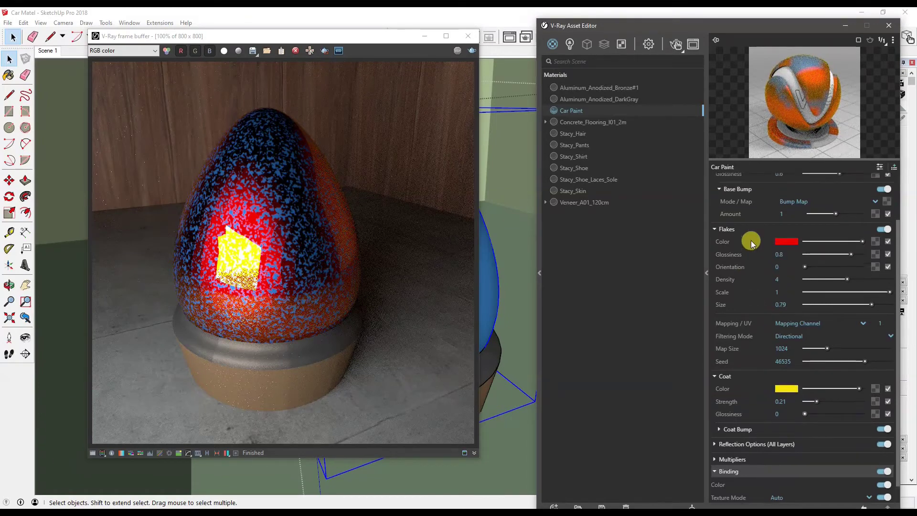
{"action": "scroll", "coordinate": [735, 210], "scroll_direction": "down", "scroll_amount": 3}
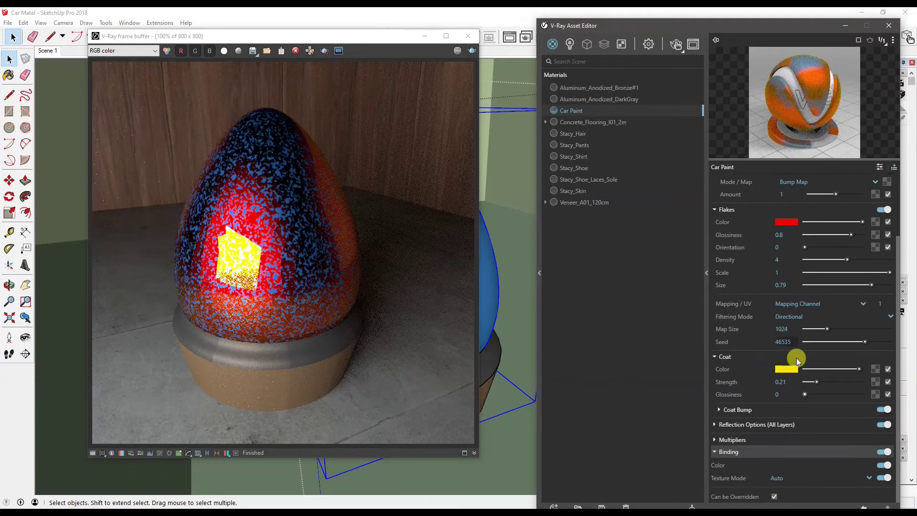
{"action": "left_click", "coordinate": [472, 51]}
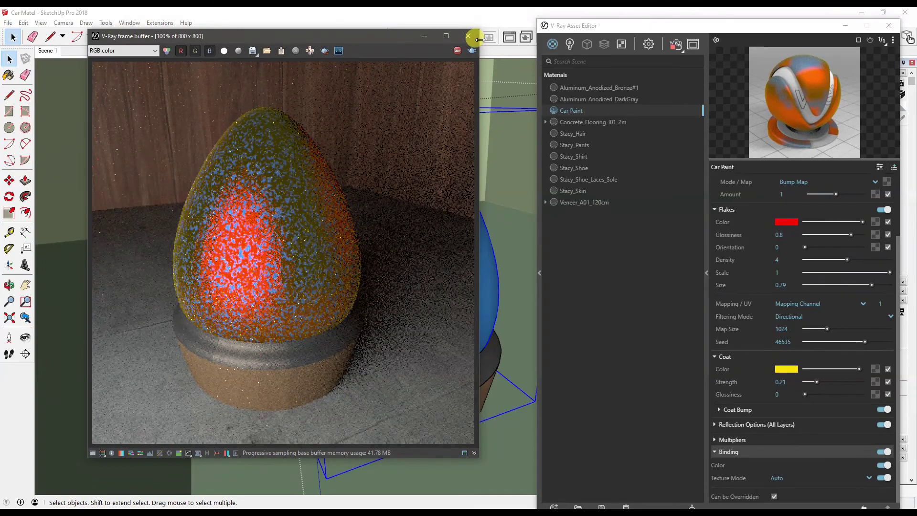
{"action": "left_click", "coordinate": [457, 53]}
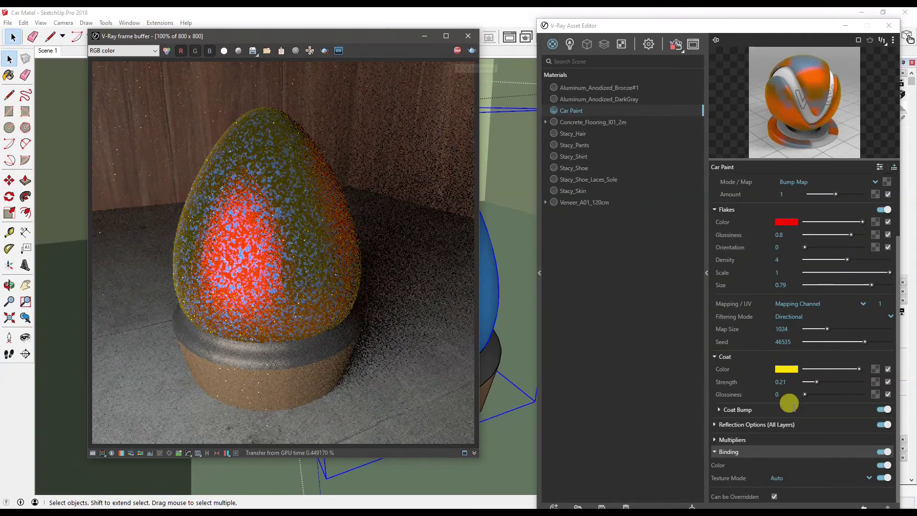
Reset the Coat's Color, Strength and Glossiness to their default values.
{"action": "right_click", "coordinate": [783, 367]}
{"action": "left_click", "coordinate": [788, 379]}
{"action": "right_click", "coordinate": [784, 385]}
{"action": "left_click", "coordinate": [789, 393]}
{"action": "right_click", "coordinate": [785, 395]}
{"action": "left_click", "coordinate": [788, 402]}
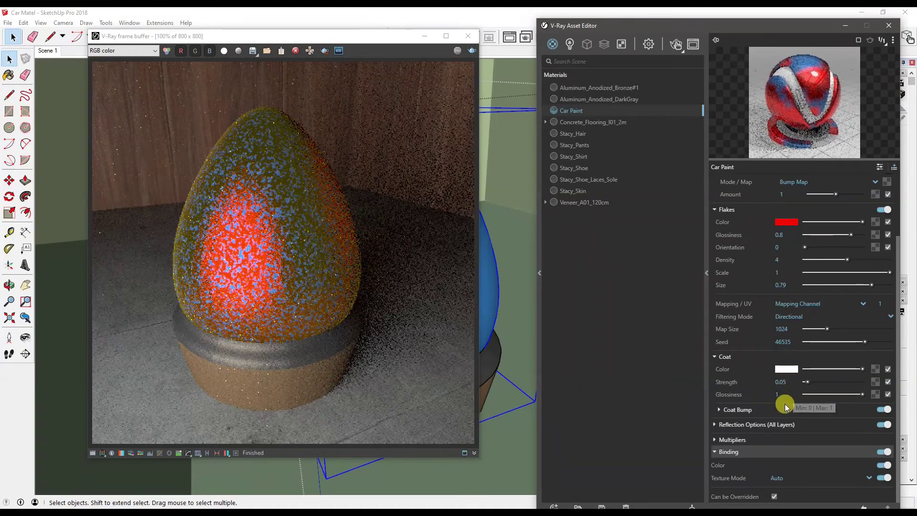
Review the Coat Bump settings, then collapse Coat, Flakes and Base Bump to show the Reflection Options (All Layers).
{"action": "left_click", "coordinate": [763, 415]}
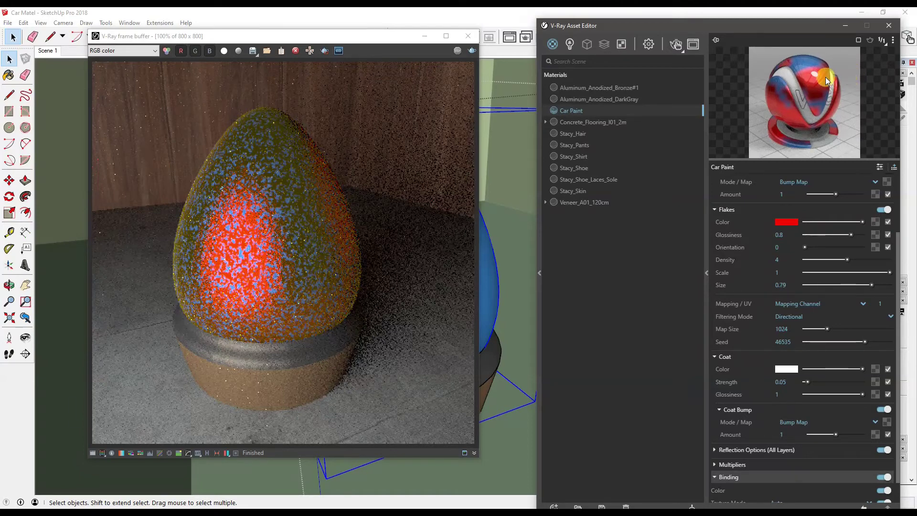
{"action": "left_click", "coordinate": [725, 356]}
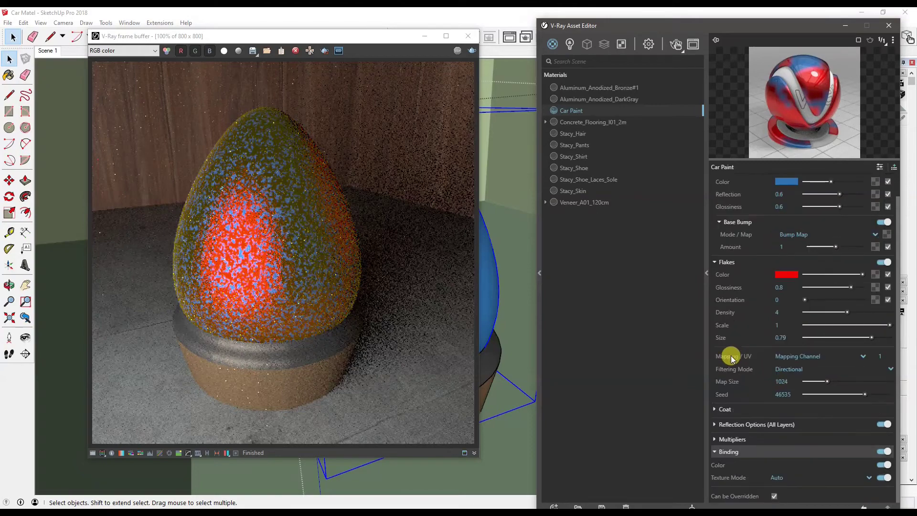
{"action": "left_click", "coordinate": [726, 262]}
{"action": "left_click", "coordinate": [734, 249]}
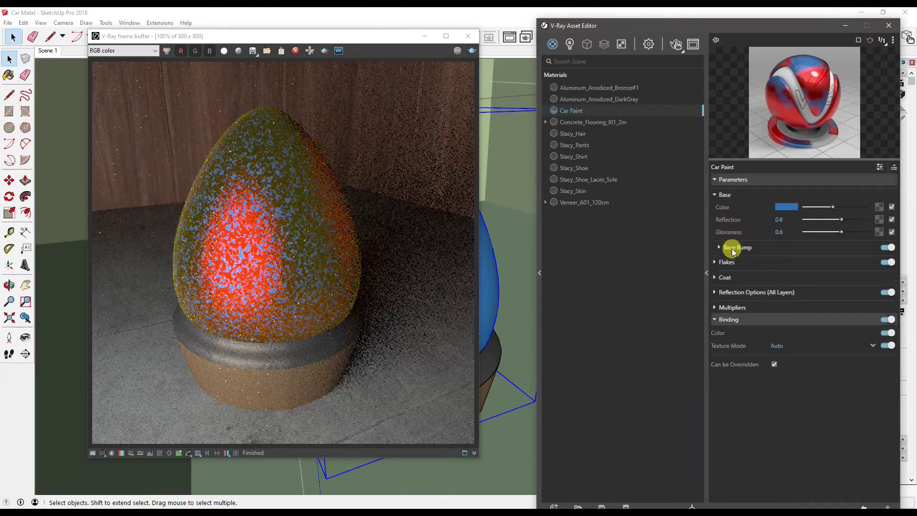
{"action": "left_click", "coordinate": [729, 295]}
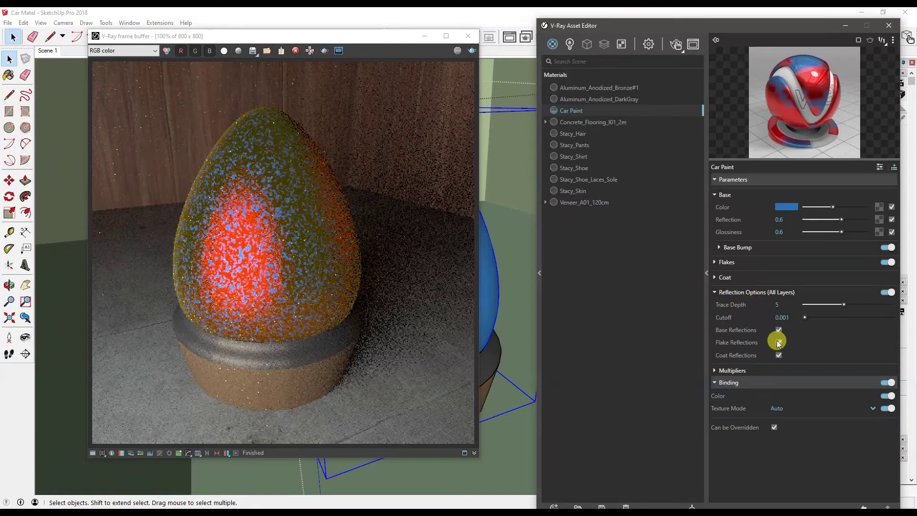
Restart the interactive render and disable Flake Reflections in the material's reflection options.
{"action": "left_click", "coordinate": [471, 51]}
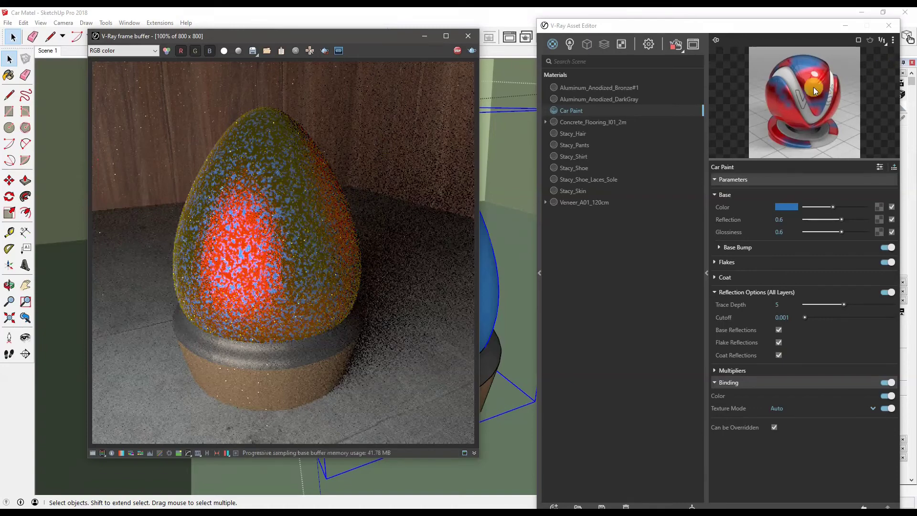
{"action": "left_click", "coordinate": [776, 343]}
{"action": "left_click", "coordinate": [781, 220]}
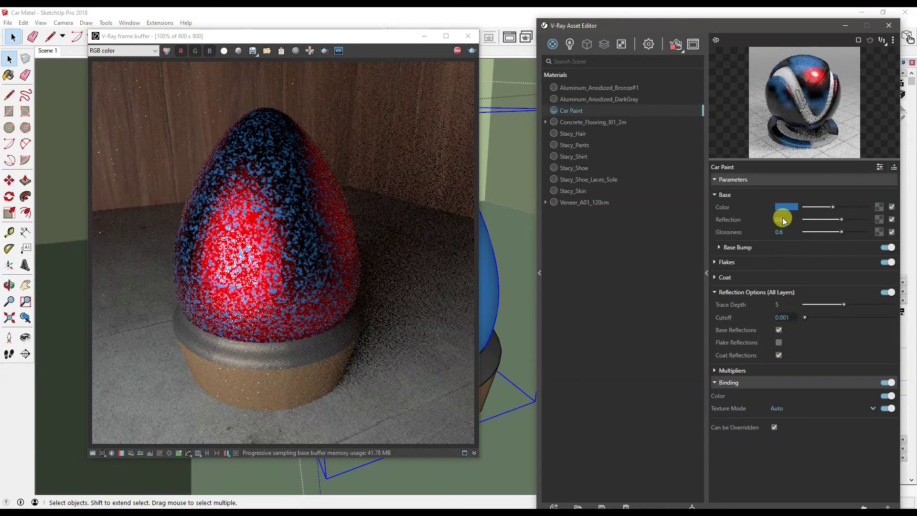
{"action": "left_click", "coordinate": [812, 89]}
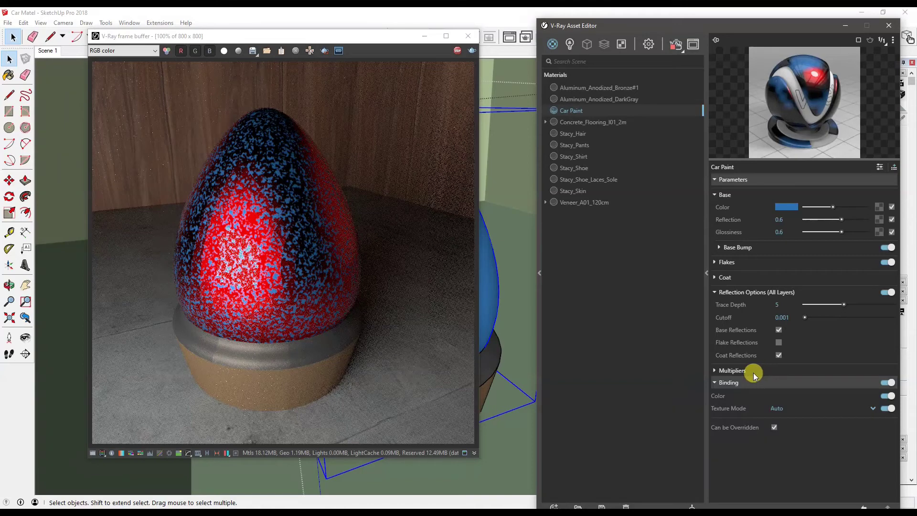
Re-enable Flake Reflections, collapse Reflection Options (All Layers), and expand the Multipliers settings.
{"action": "left_click", "coordinate": [778, 343]}
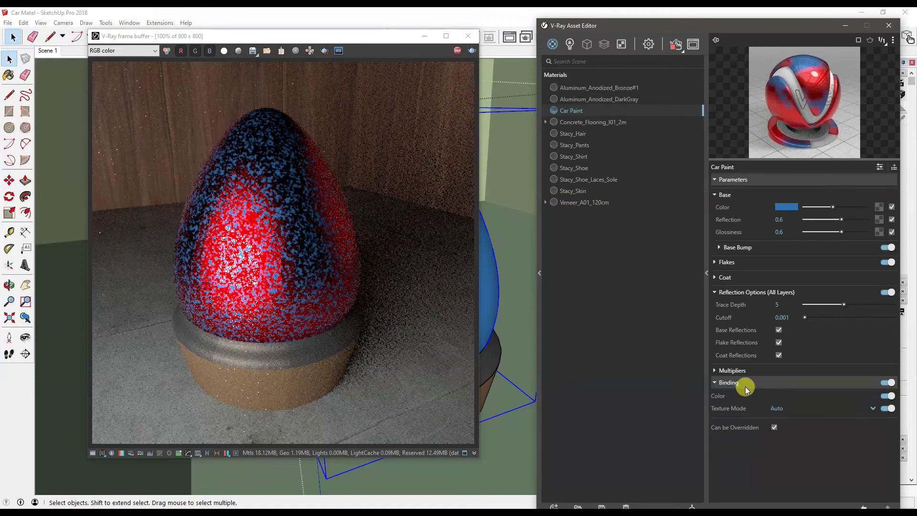
{"action": "left_click", "coordinate": [724, 293]}
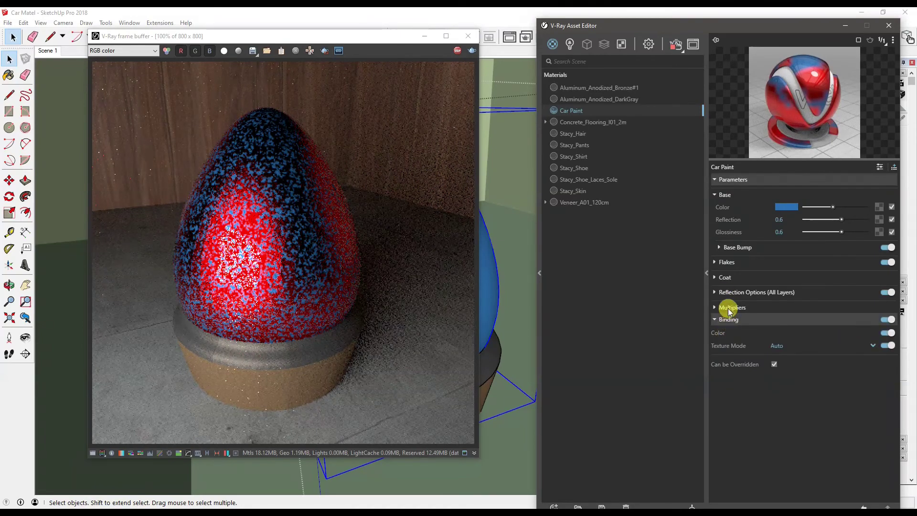
{"action": "left_click", "coordinate": [727, 308]}
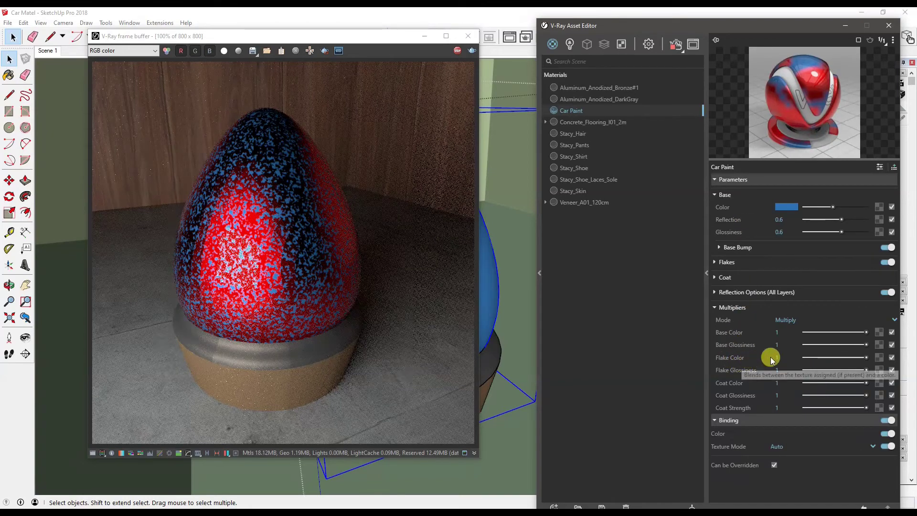
Test a Flake Color multiplier of 0.25, turn off its texture, return the value to 1 and stop the render.
{"action": "left_click_drag", "start_coordinate": [829, 358], "coordinate": [820, 359]}
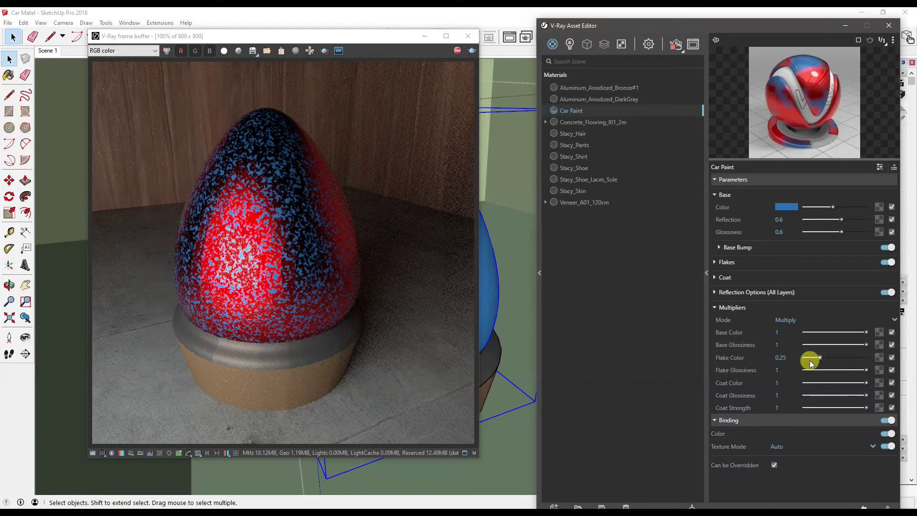
{"action": "left_click", "coordinate": [892, 357]}
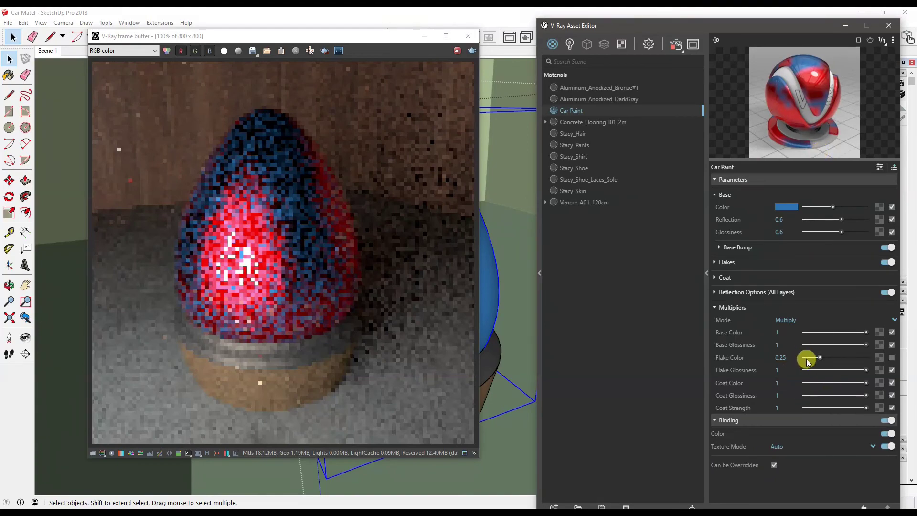
{"action": "left_click_drag", "start_coordinate": [820, 358], "coordinate": [870, 356]}
{"action": "left_click", "coordinate": [458, 50]}
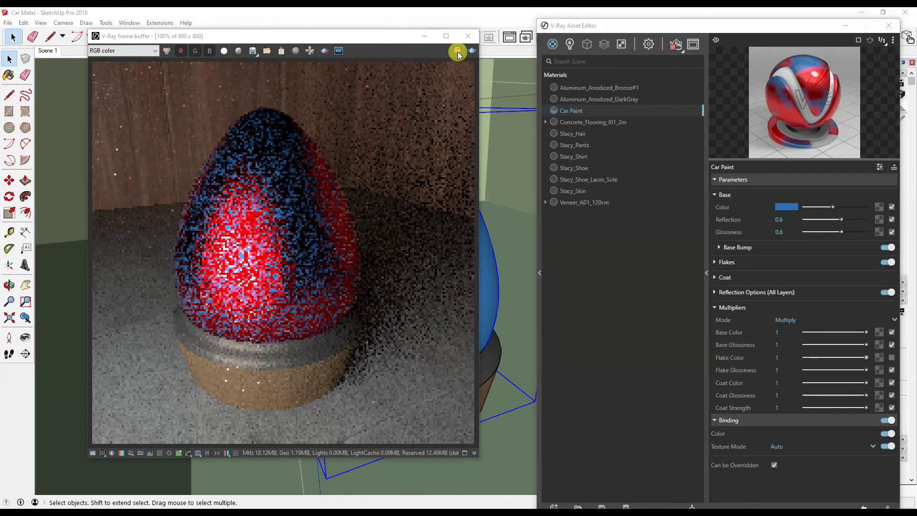
Collapse Multipliers, close the render window and change the Car Paint Base Color to black.
{"action": "left_click", "coordinate": [725, 309]}
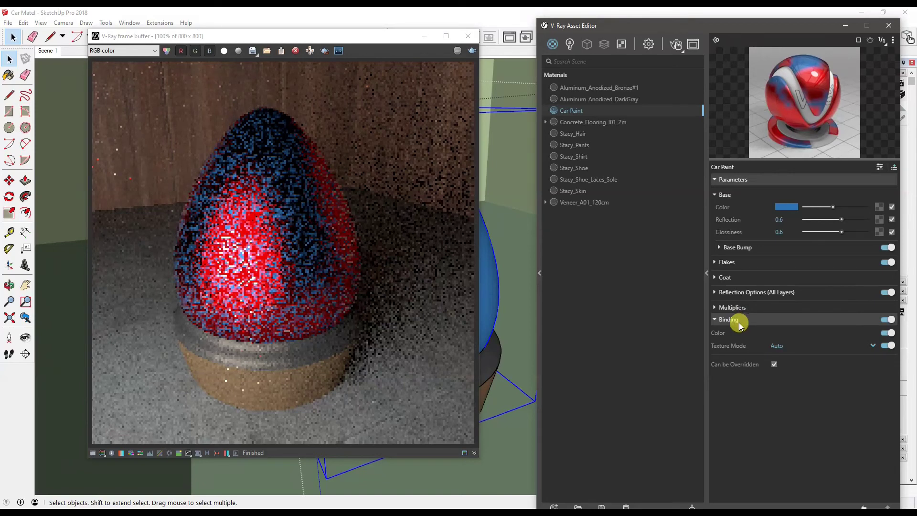
{"action": "left_click", "coordinate": [467, 38]}
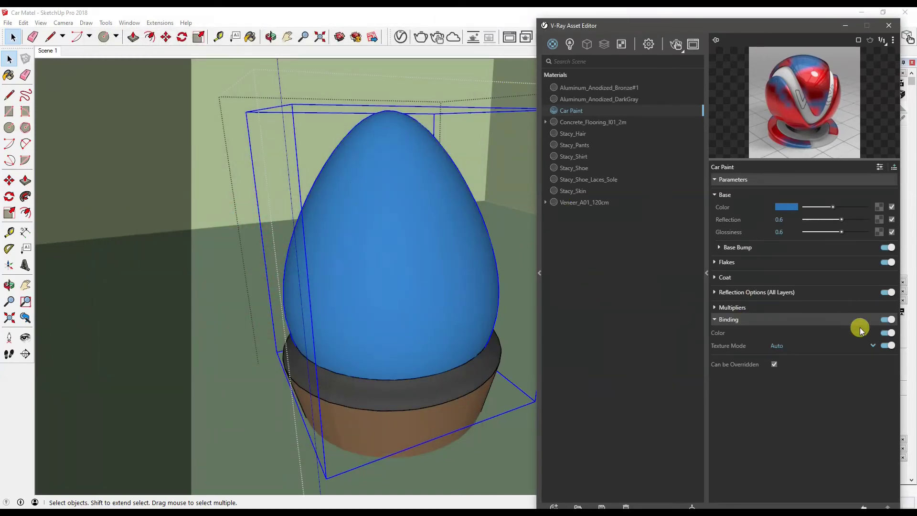
{"action": "mouse_move", "coordinate": [722, 338]}
{"action": "left_click", "coordinate": [784, 208]}
{"action": "left_click_drag", "start_coordinate": [313, 199], "coordinate": [223, 366]}
{"action": "left_click", "coordinate": [521, 184]}
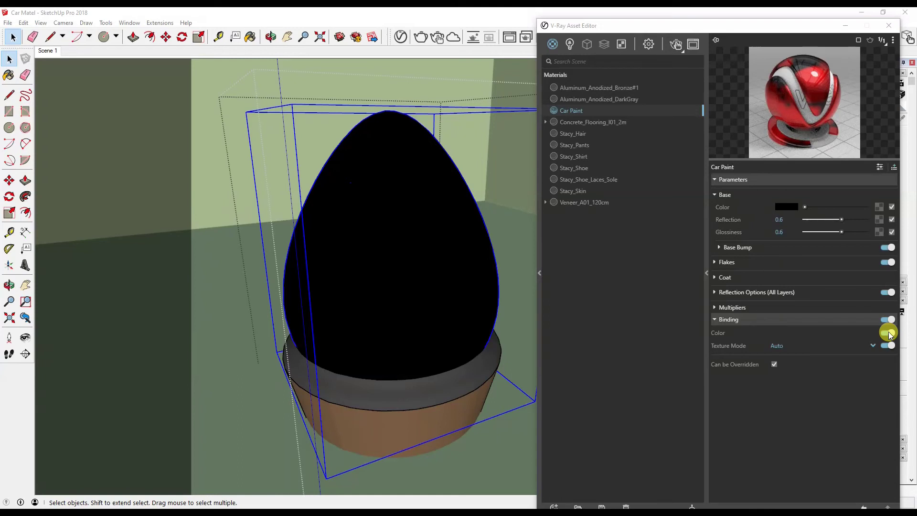
Set the Car Paint Binding's Texture Mode to Texture Helper.
{"action": "mouse_move", "coordinate": [743, 347]}
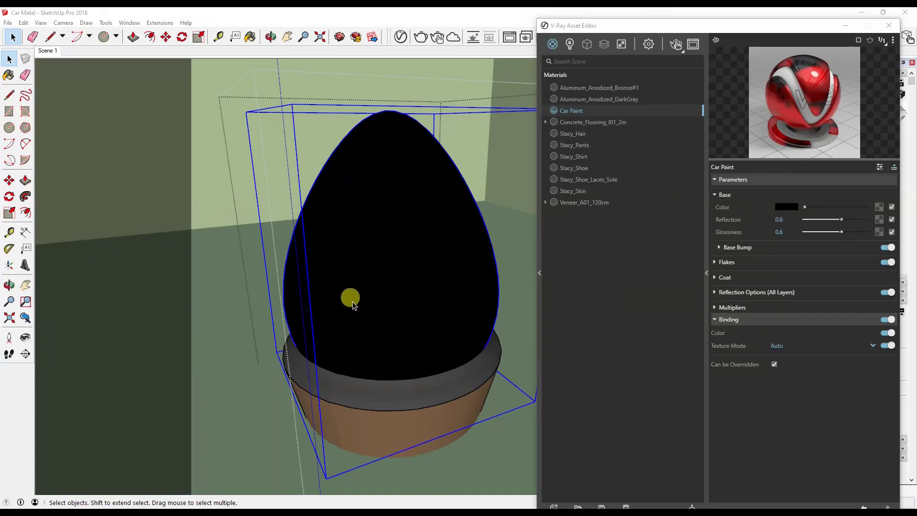
{"action": "left_click", "coordinate": [789, 344]}
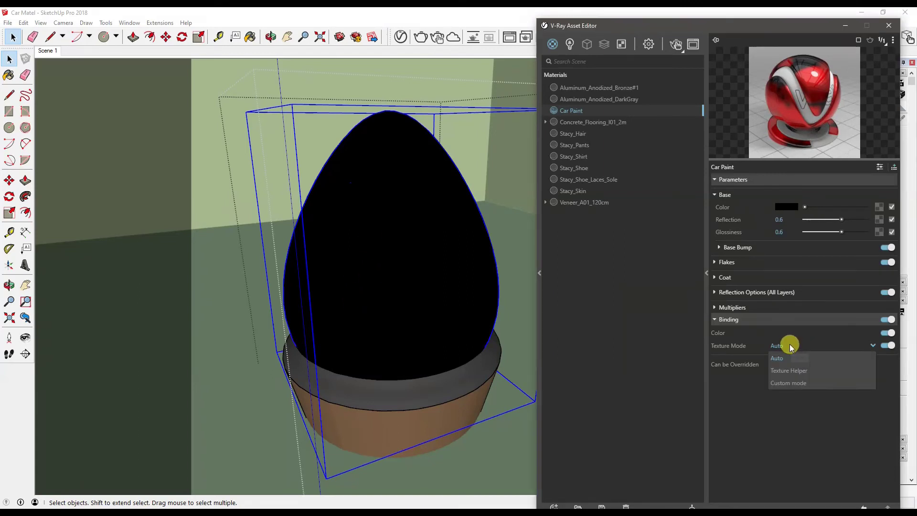
{"action": "left_click", "coordinate": [783, 373]}
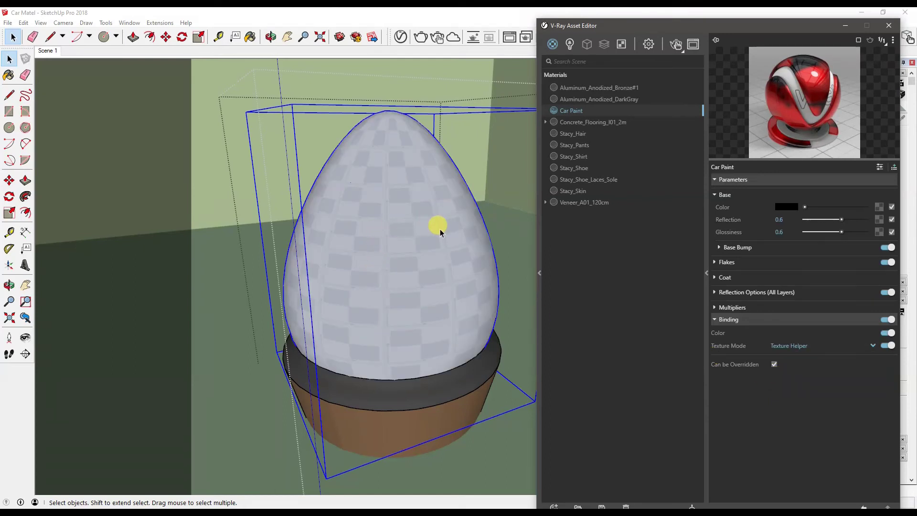
Reopen the frame buffer, start an interactive render of the black-based egg, and review the Texture Mode options.
{"action": "left_click", "coordinate": [675, 44]}
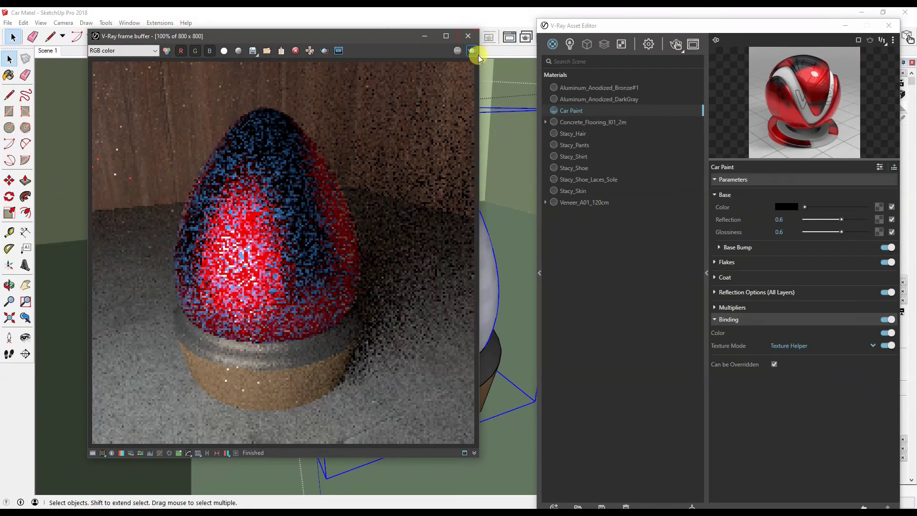
{"action": "left_click", "coordinate": [471, 53]}
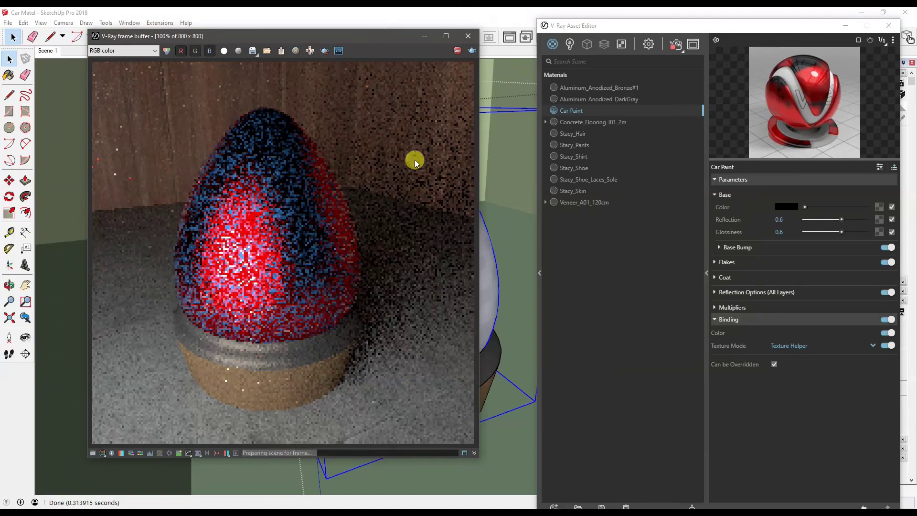
{"action": "left_click", "coordinate": [774, 347]}
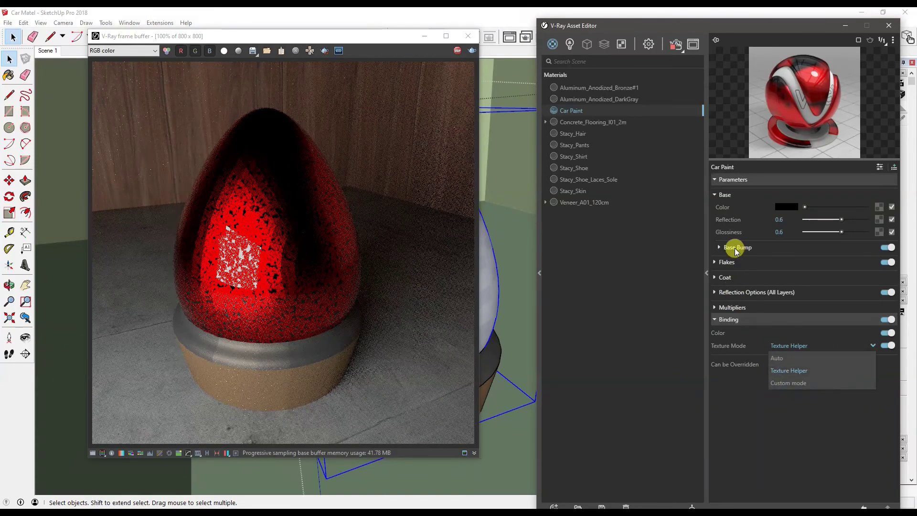
{"action": "left_click", "coordinate": [671, 338]}
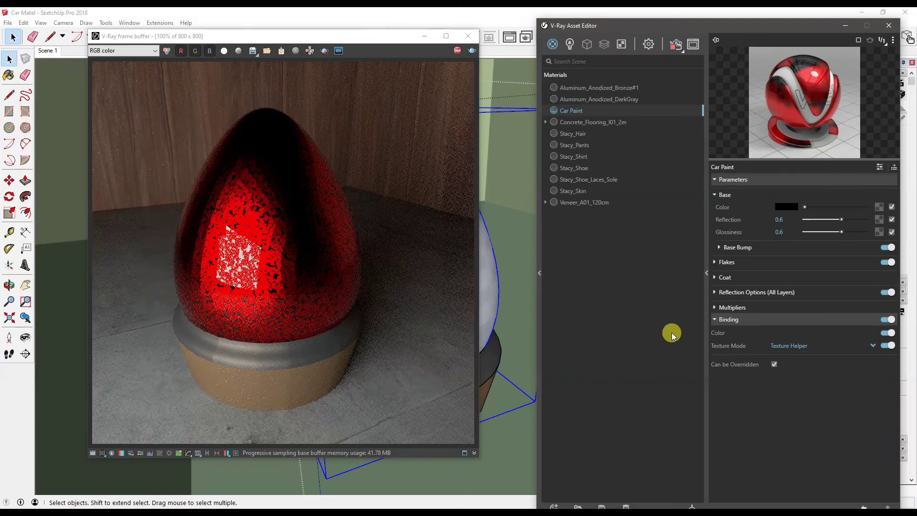
Expand the Flakes settings and set the Mapping / UV to Tri-Planar.
{"action": "left_click", "coordinate": [735, 265]}
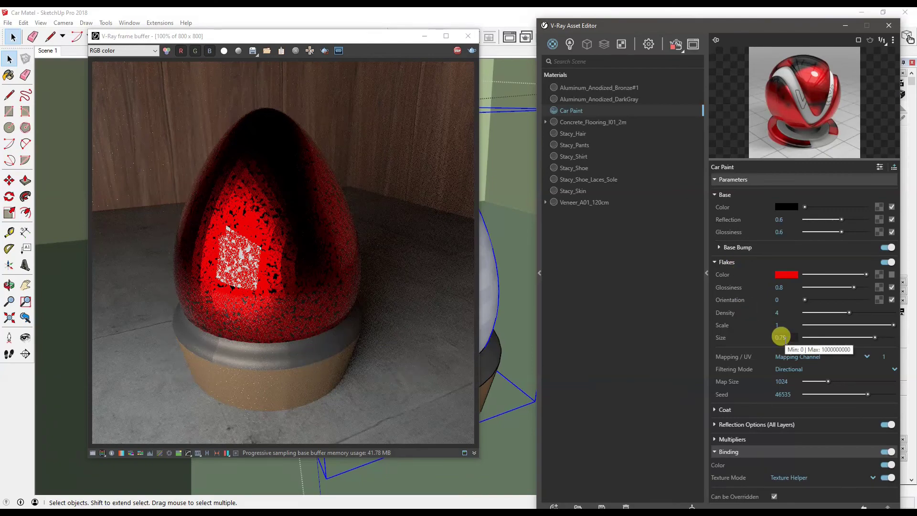
{"action": "left_click", "coordinate": [793, 357]}
{"action": "left_click", "coordinate": [786, 382]}
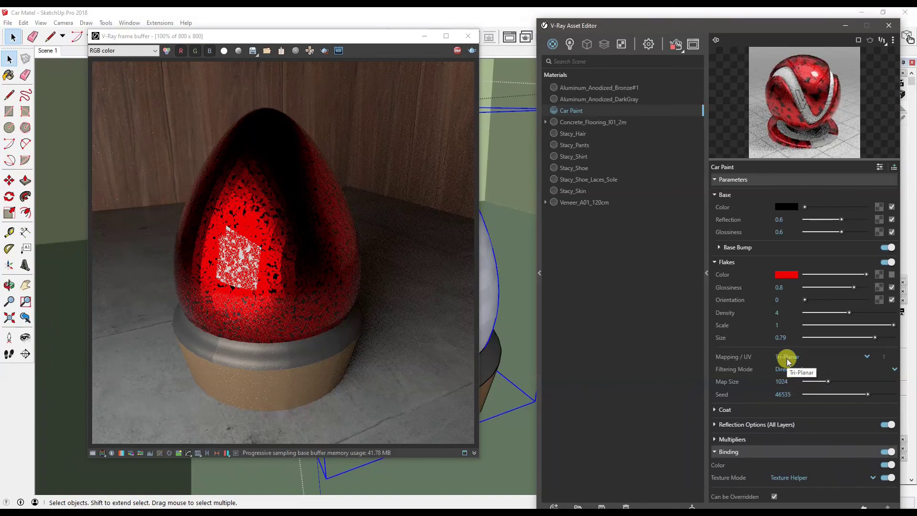
Set the Flakes Seed to 1, check the flake pattern on the egg, and stop the interactive render.
{"action": "left_click", "coordinate": [848, 396]}
{"action": "left_click_drag", "start_coordinate": [845, 399], "coordinate": [779, 393]}
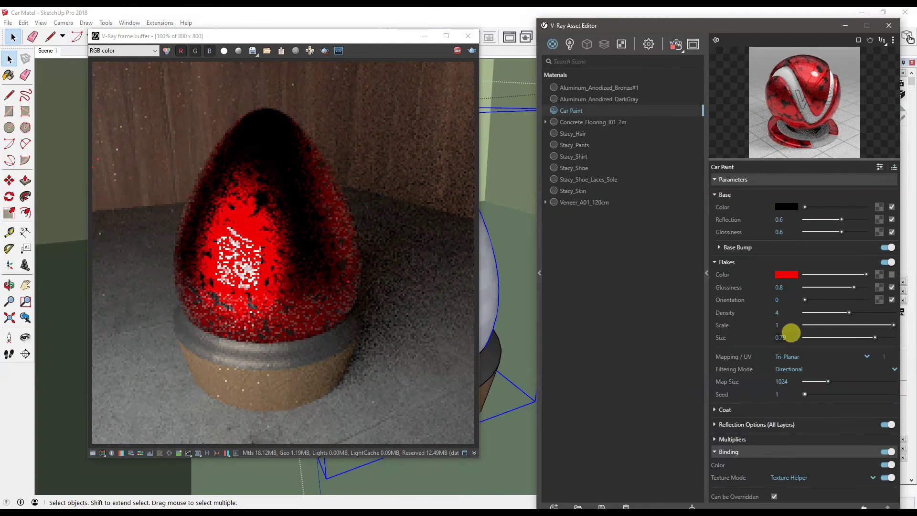
{"action": "left_click", "coordinate": [296, 233]}
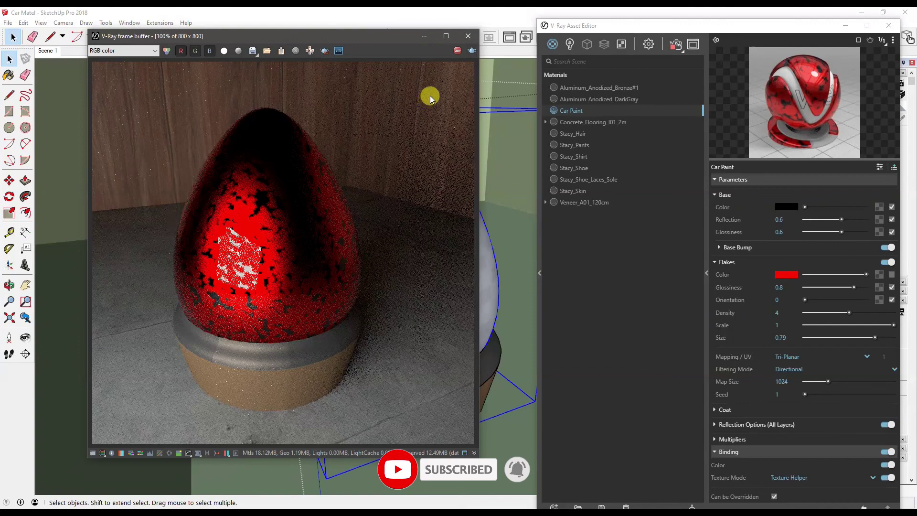
{"action": "left_click", "coordinate": [457, 51]}
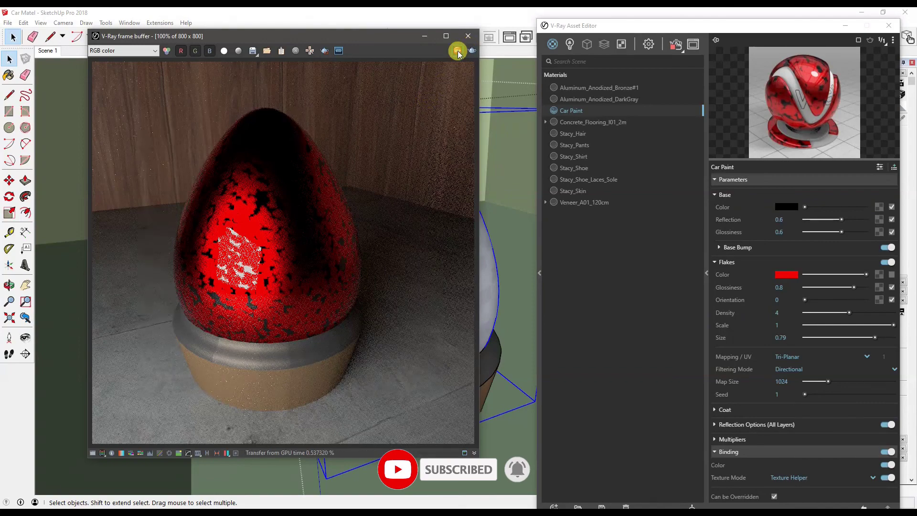